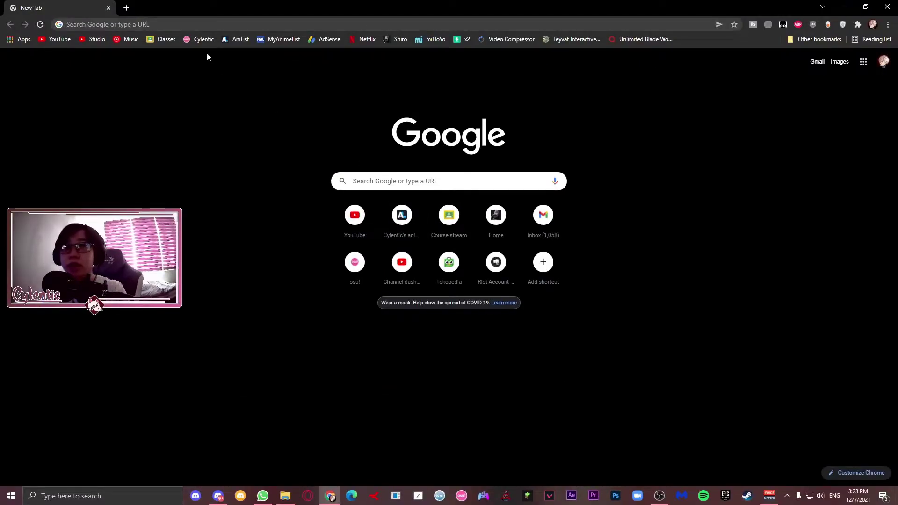
Step: Open the website photopea.com in the current browser tab
{"action": "left_click", "coordinate": [227, 24]}
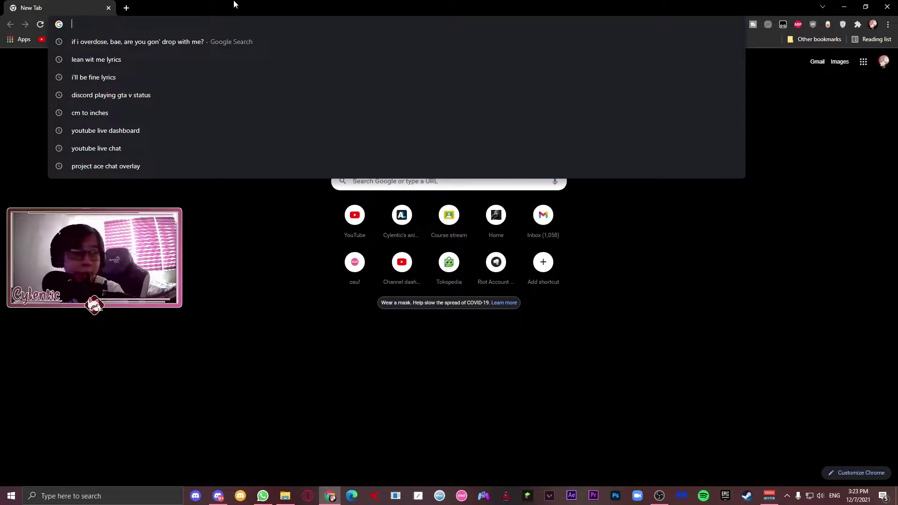
{"action": "type", "text": "photopea.Xco"}
{"action": "key", "text": "BackSpace"}
{"action": "key", "text": "BackSpace"}
{"action": "key", "text": "BackSpace"}
{"action": "type", "text": "com"}
{"action": "key", "text": "Return"}
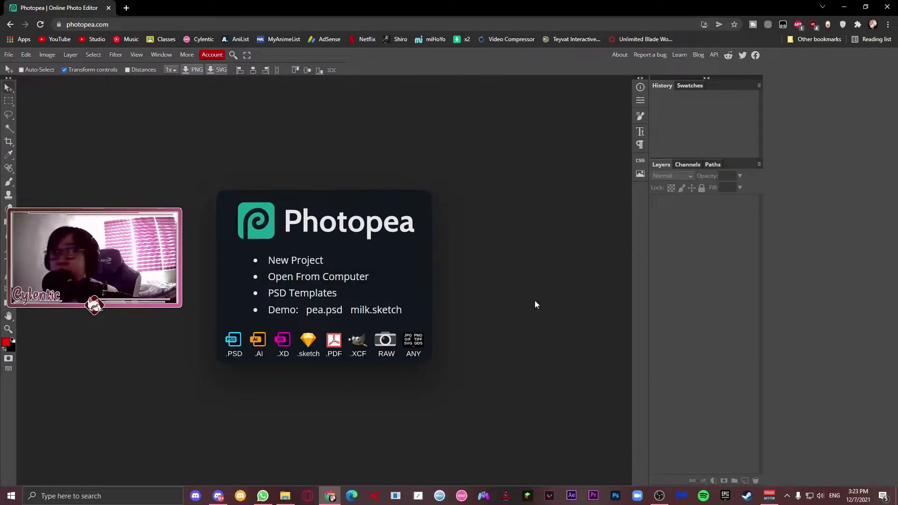
Step: Create a 1920 x 1080 pixel project with a transparent background and unlock its Background layer
{"action": "left_click", "coordinate": [296, 259]}
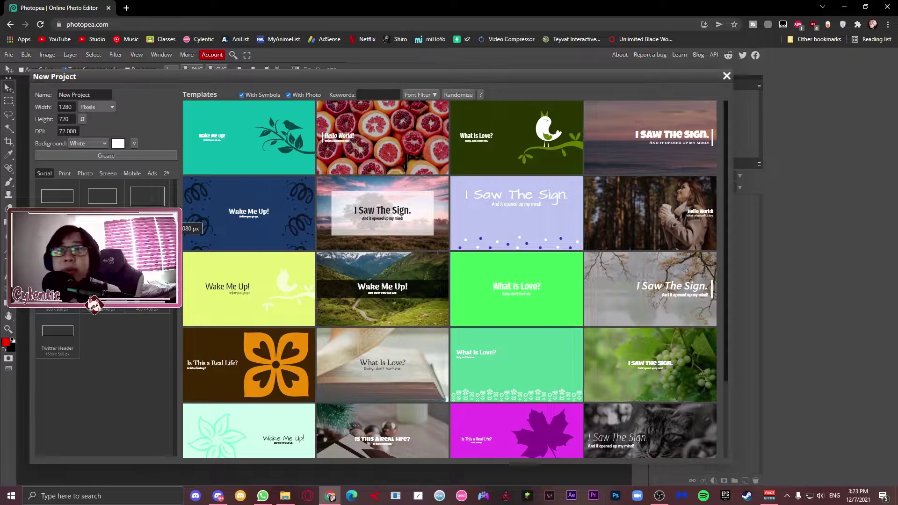
{"action": "left_click", "coordinate": [147, 196]}
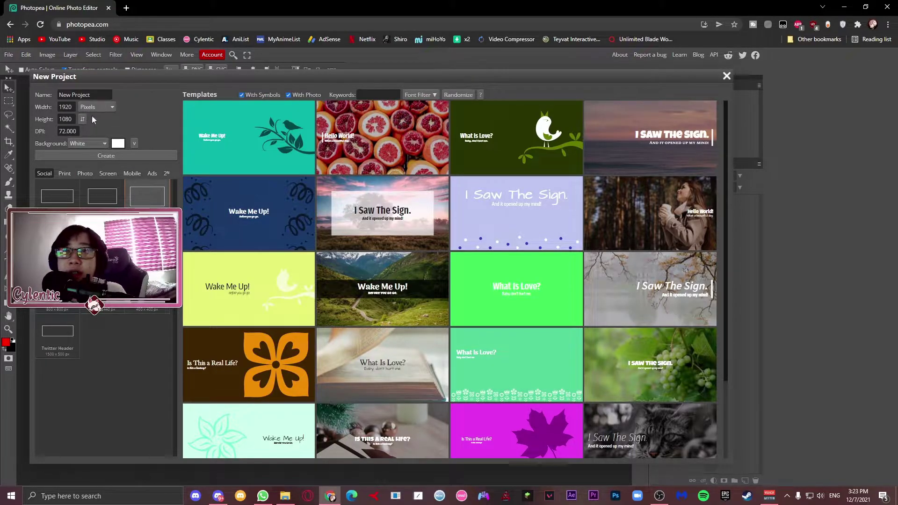
{"action": "left_click", "coordinate": [88, 144]}
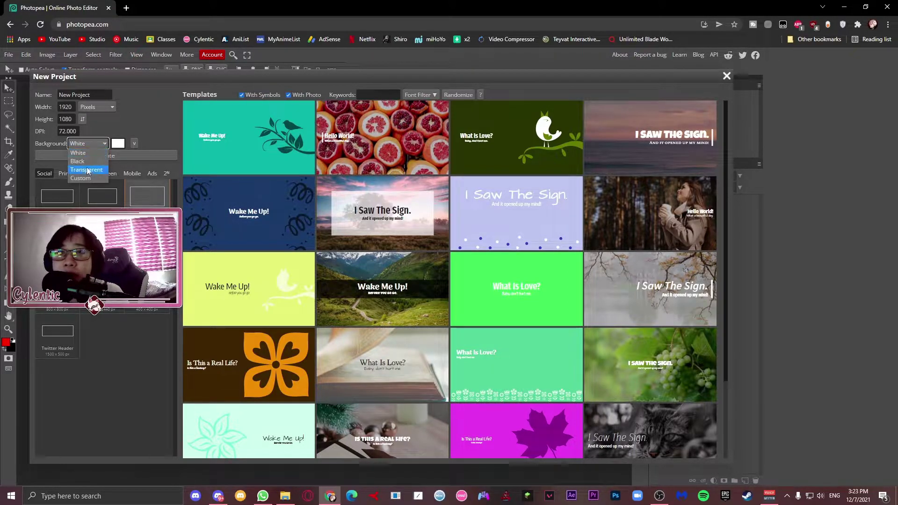
{"action": "left_click", "coordinate": [88, 169]}
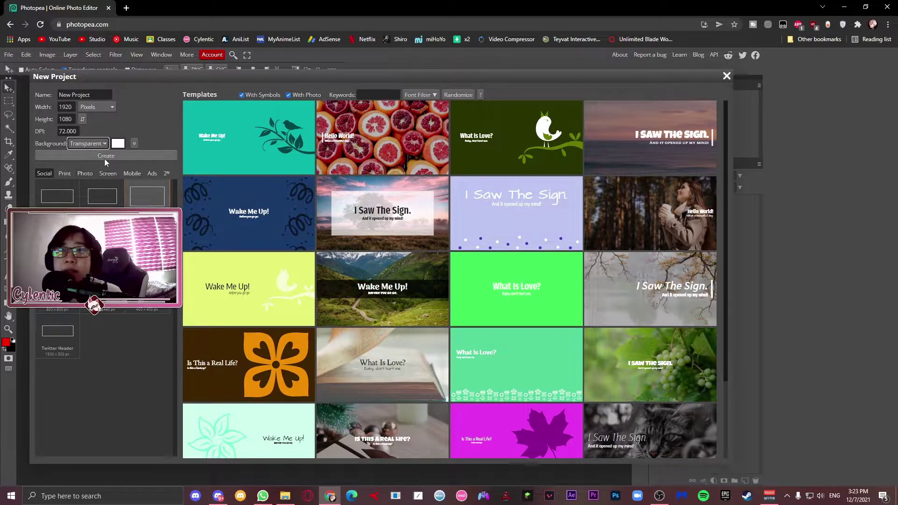
{"action": "left_click", "coordinate": [105, 156]}
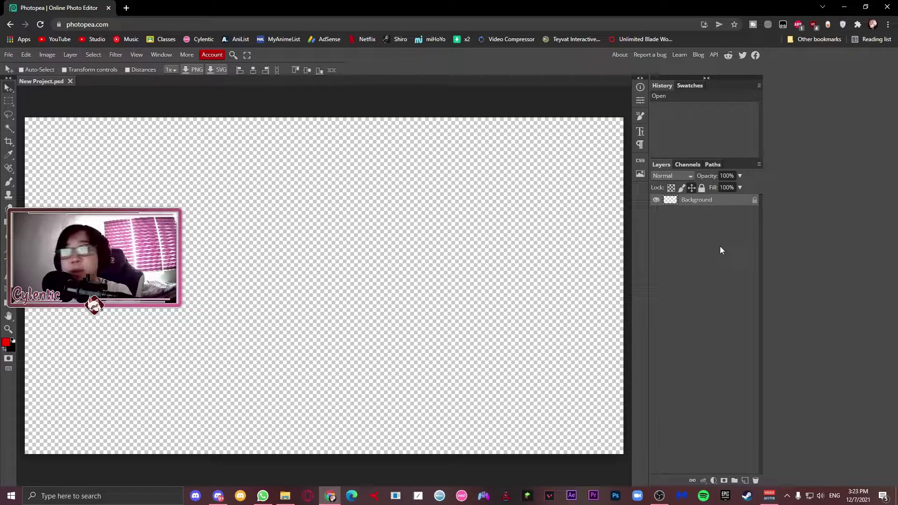
{"action": "left_click", "coordinate": [754, 201]}
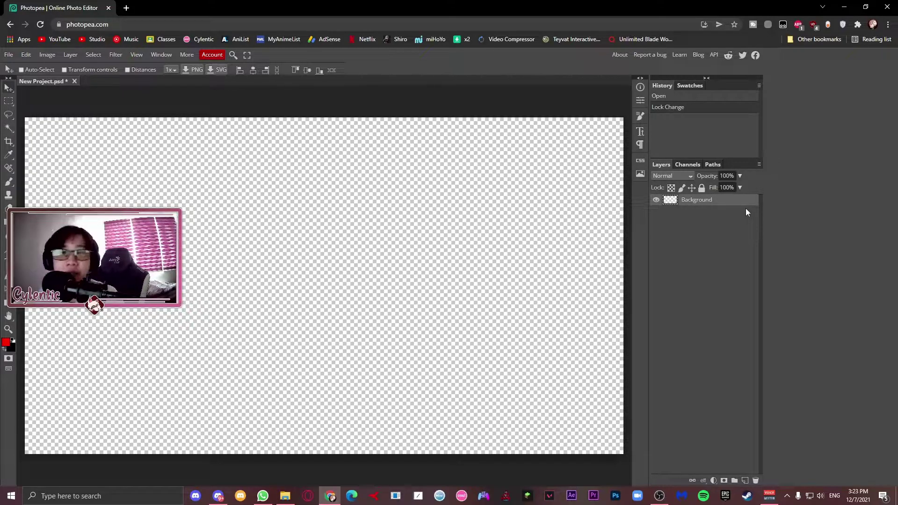
Step: Switch to File Explorer and Photos to examine the example overlay images rev.png, red.png, bgv2.png and ovrlyv2.png
{"action": "left_click", "coordinate": [284, 495]}
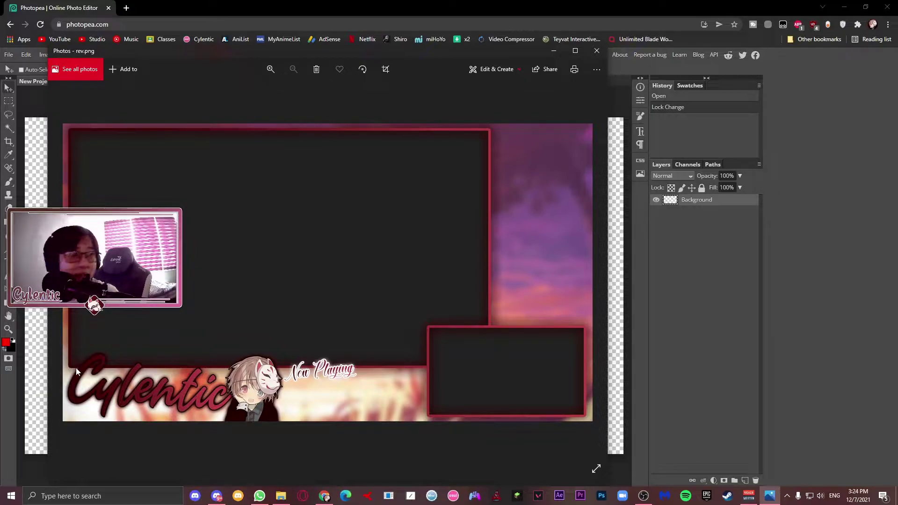
{"action": "left_click", "coordinate": [596, 50]}
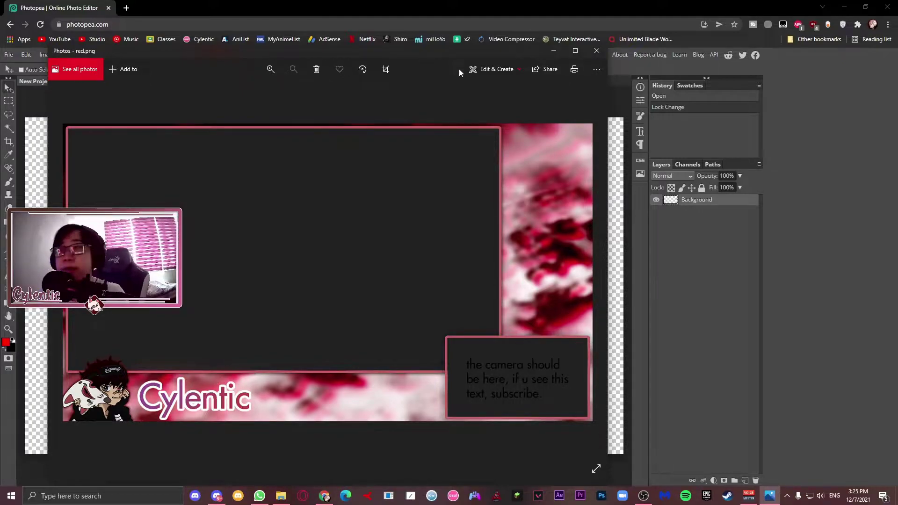
{"action": "key", "text": "alt+F4"}
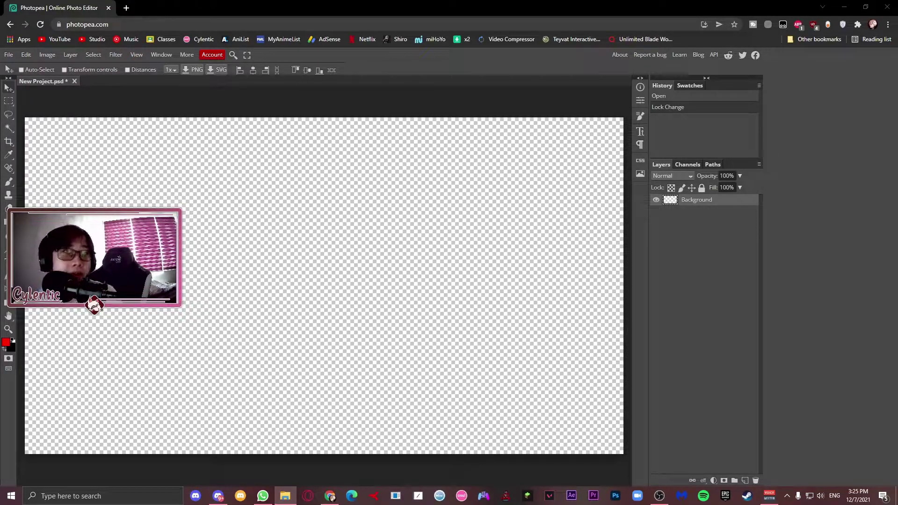
{"action": "key", "text": "Return"}
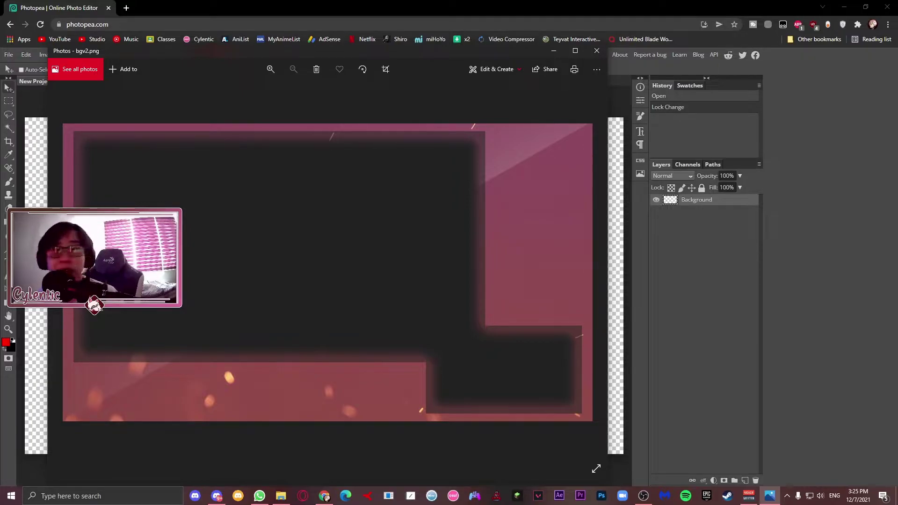
{"action": "key", "text": "Right"}
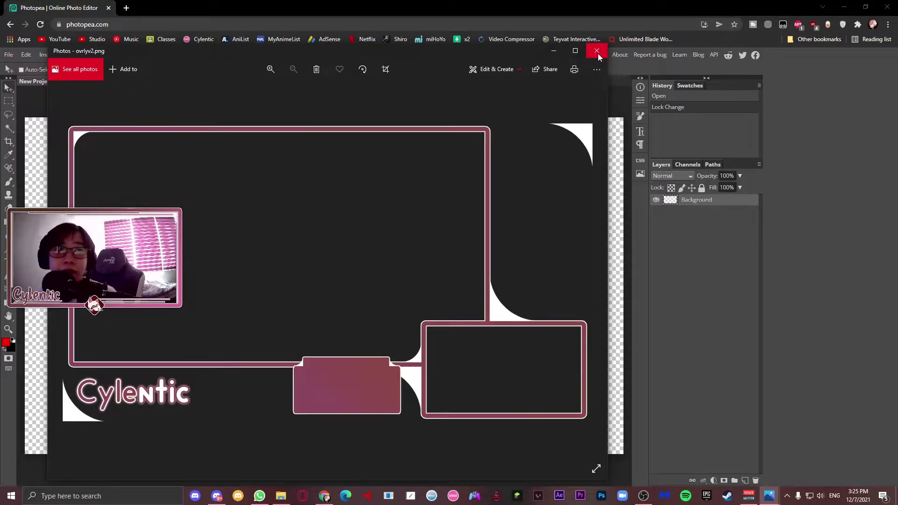
{"action": "key", "text": "Left"}
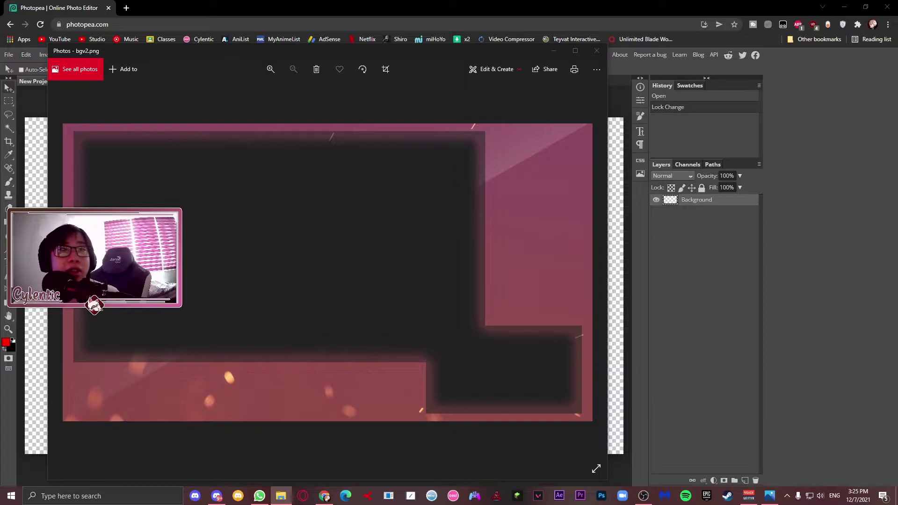
{"action": "key", "text": "Right"}
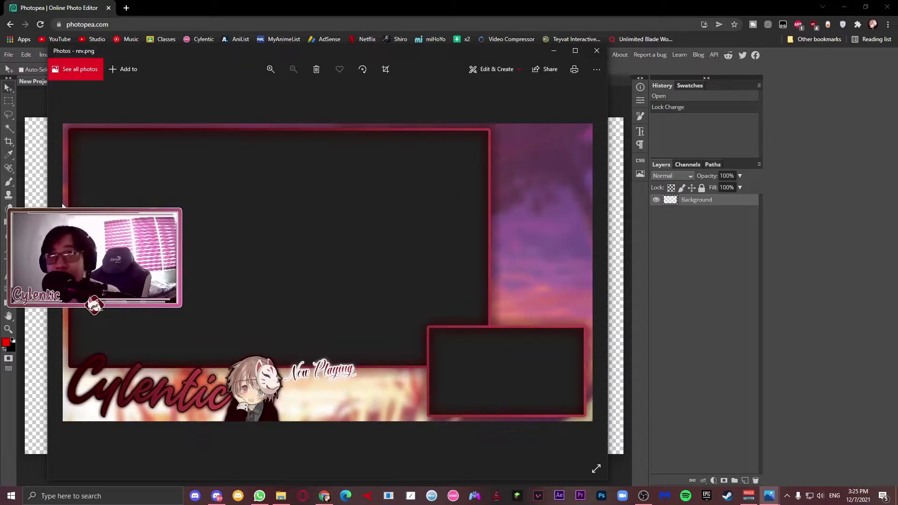
{"action": "left_click", "coordinate": [605, 54]}
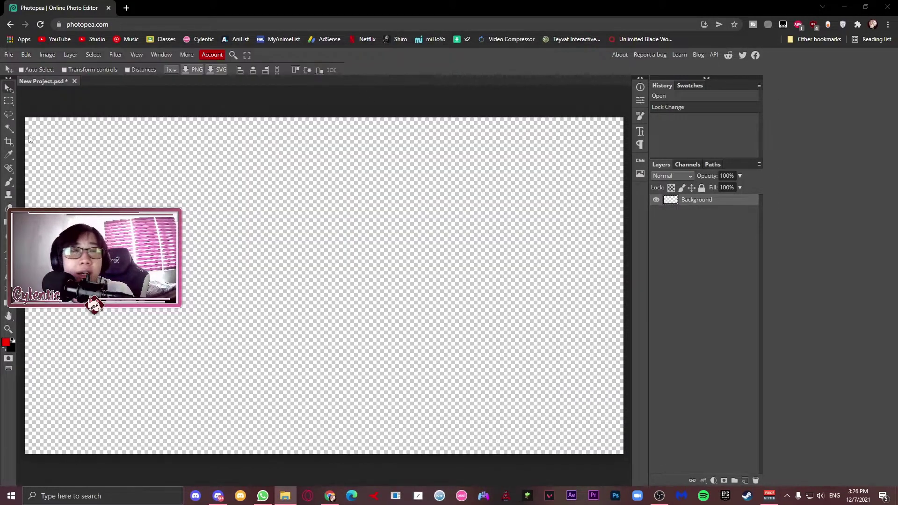
Step: With the Gradient tool, recolour the starting colour stop of the red-to-black gradient to a medium blue
{"action": "left_click", "coordinate": [9, 303]}
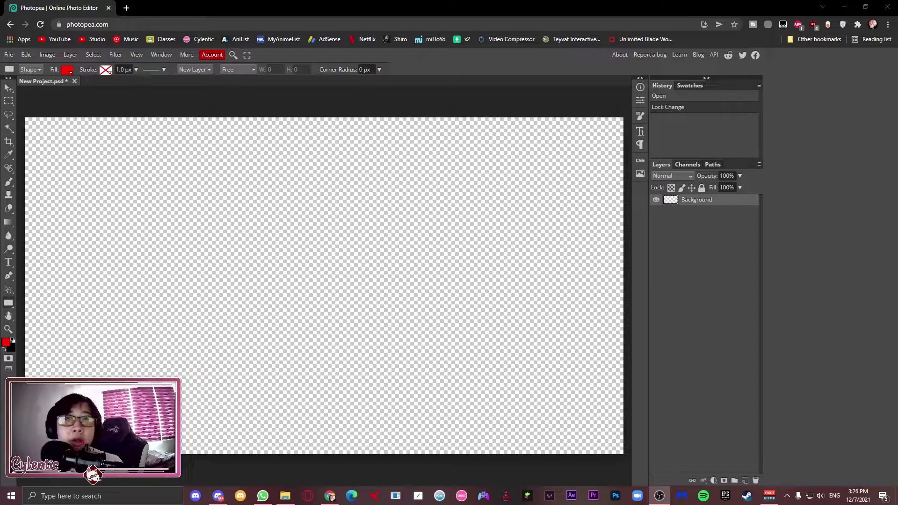
{"action": "left_click", "coordinate": [10, 224]}
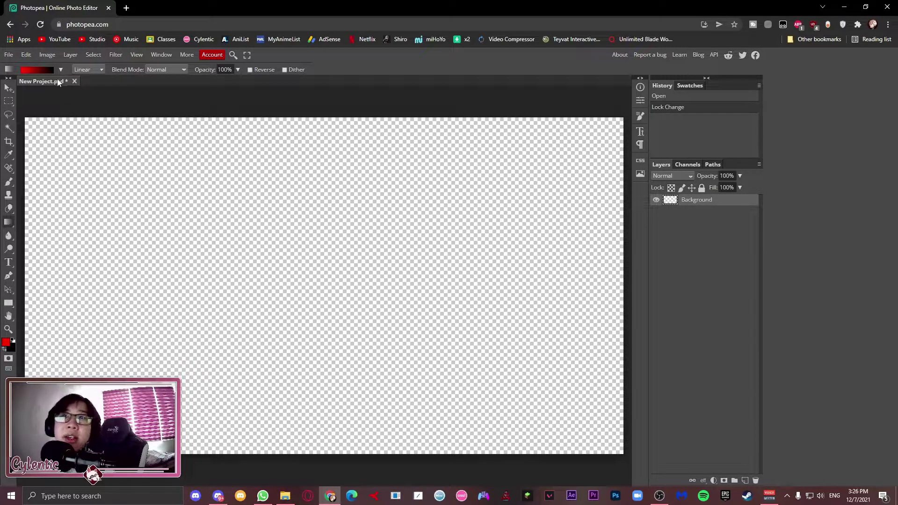
{"action": "left_click", "coordinate": [37, 70]}
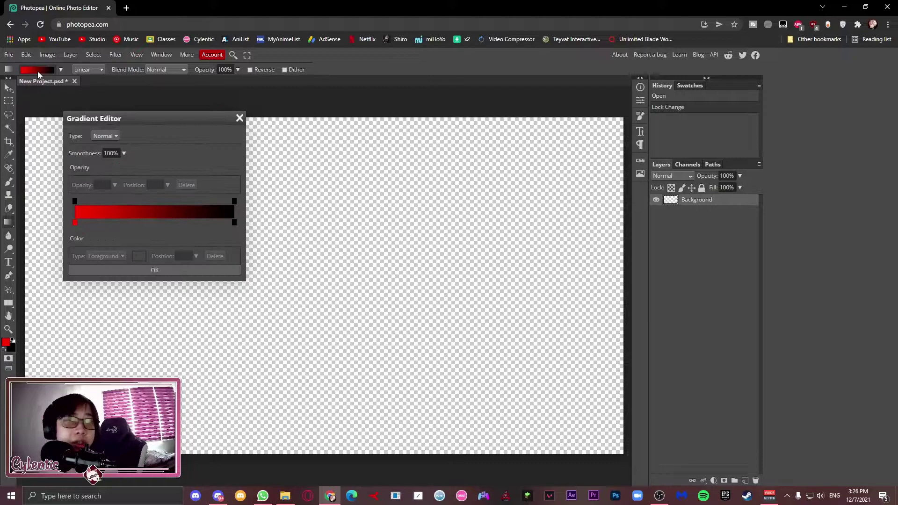
{"action": "left_click", "coordinate": [74, 222]}
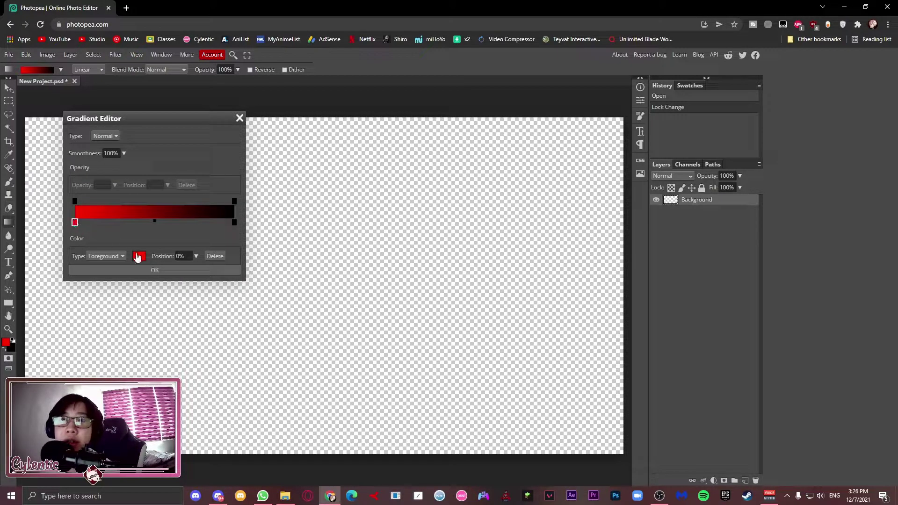
{"action": "left_click", "coordinate": [138, 256]}
{"action": "left_click", "coordinate": [137, 172]}
{"action": "left_click", "coordinate": [174, 162]}
{"action": "left_click", "coordinate": [172, 172]}
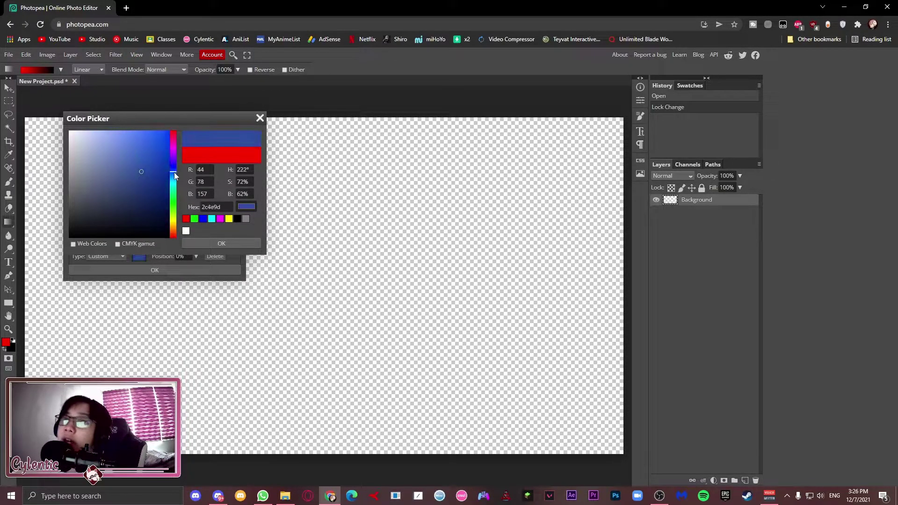
{"action": "left_click", "coordinate": [136, 151]}
{"action": "left_click", "coordinate": [211, 243]}
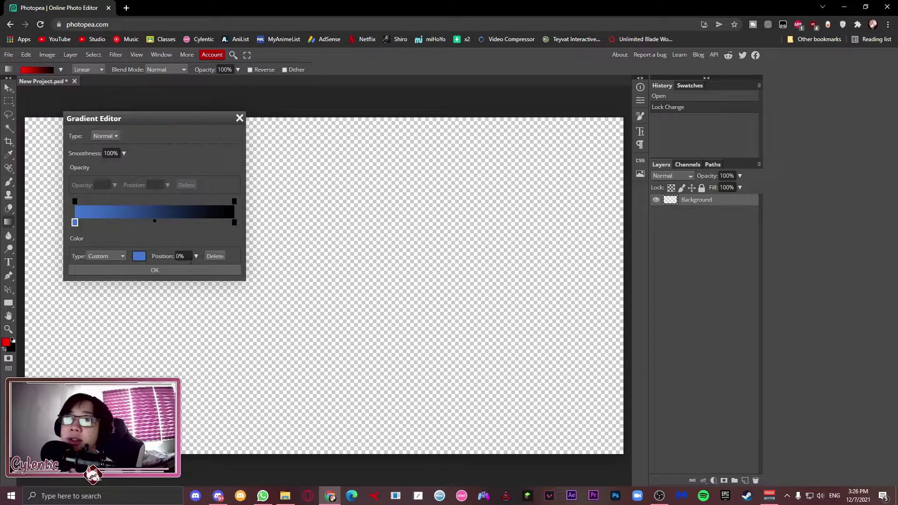
Step: Set the gradient's end colour stop at 100% to the teal blue 26749f
{"action": "left_click", "coordinate": [234, 223]}
{"action": "left_click", "coordinate": [139, 256]}
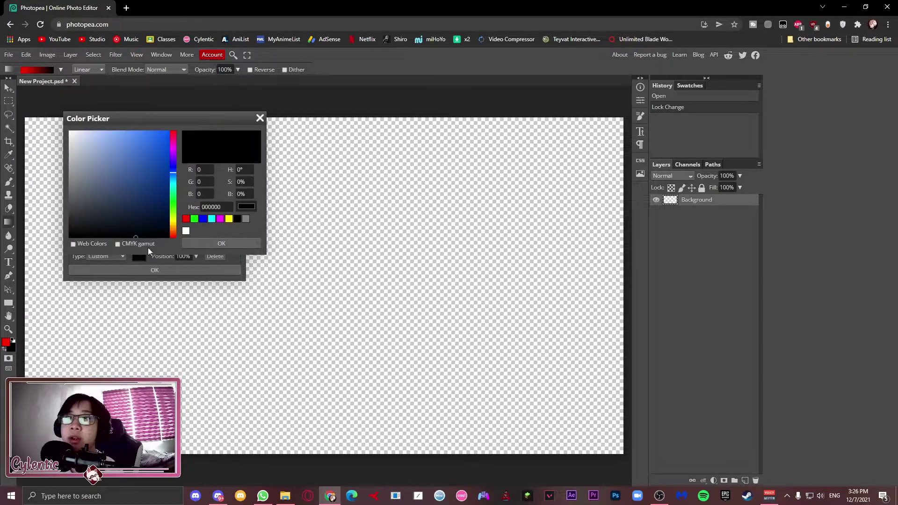
{"action": "left_click_drag", "start_coordinate": [144, 177], "coordinate": [118, 134]}
{"action": "left_click_drag", "start_coordinate": [173, 178], "coordinate": [145, 170]}
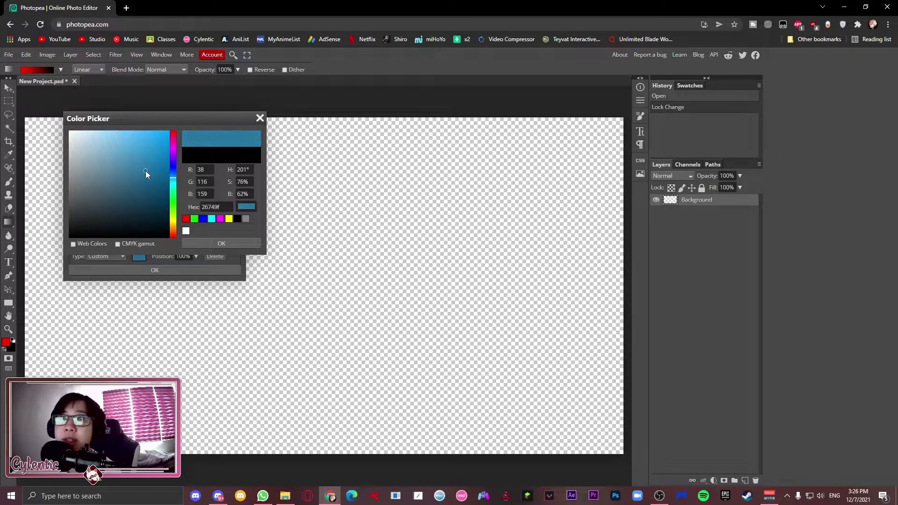
{"action": "left_click", "coordinate": [192, 243]}
Step: Change the gradient's start colour stop to 505677 and fill the Background layer diagonally from upper-left to lower-right
{"action": "left_click", "coordinate": [76, 223]}
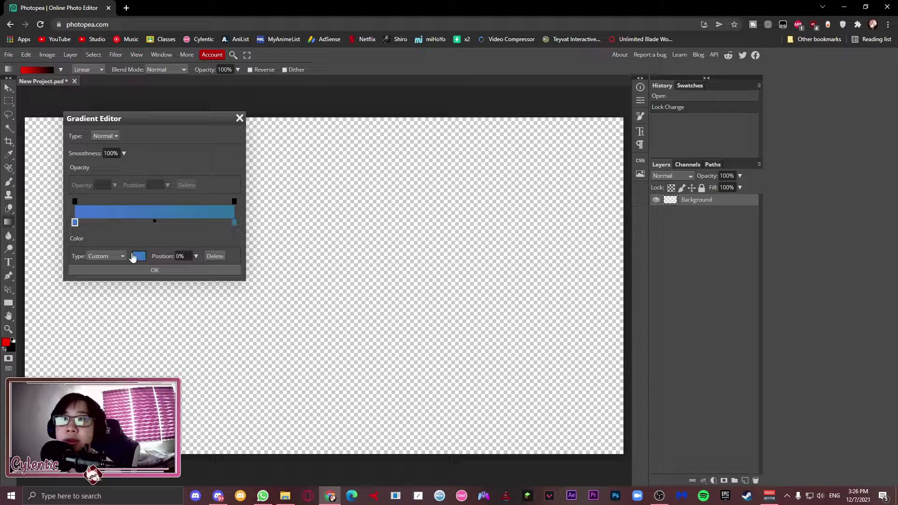
{"action": "left_click", "coordinate": [138, 256]}
{"action": "mouse_move", "coordinate": [134, 164]}
{"action": "left_mouse_down"}
{"action": "mouse_move", "coordinate": [116, 167]}
{"action": "mouse_move", "coordinate": [128, 172]}
{"action": "mouse_move", "coordinate": [126, 188]}
{"action": "mouse_move", "coordinate": [102, 187]}
{"action": "left_mouse_up"}
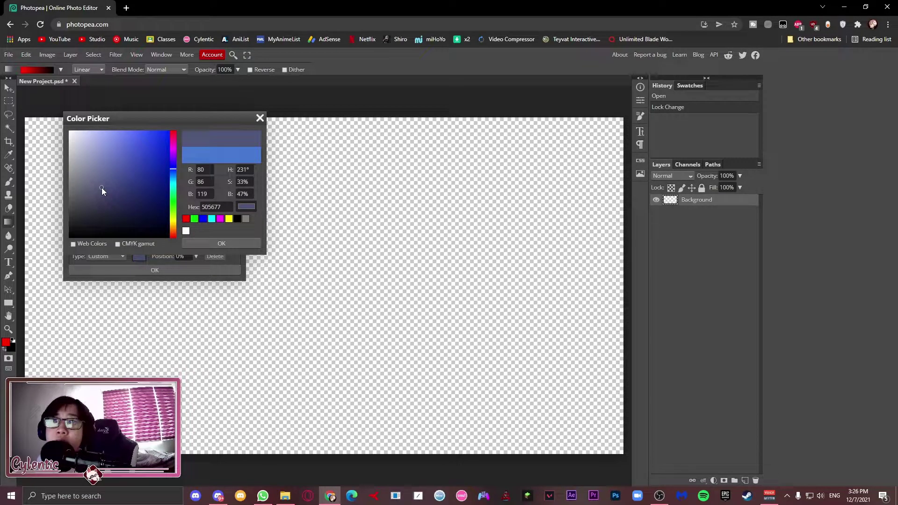
{"action": "left_click", "coordinate": [215, 243]}
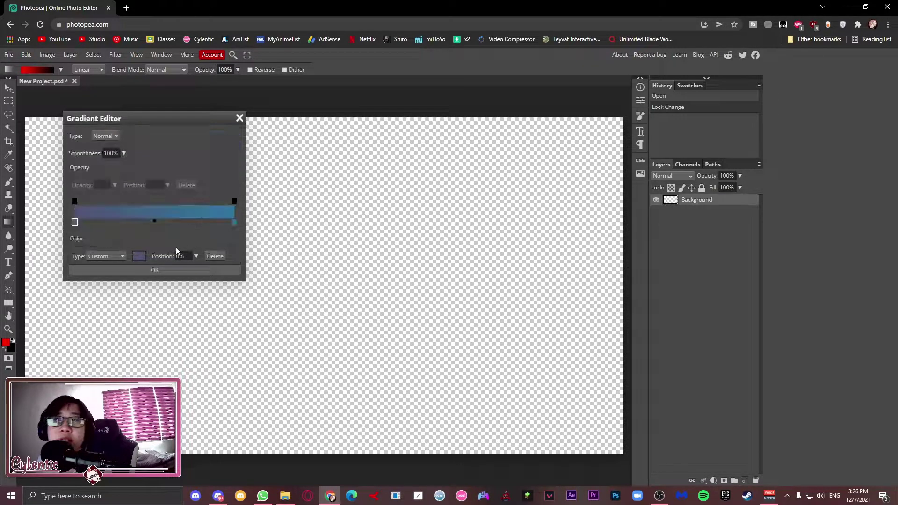
{"action": "left_click", "coordinate": [201, 271]}
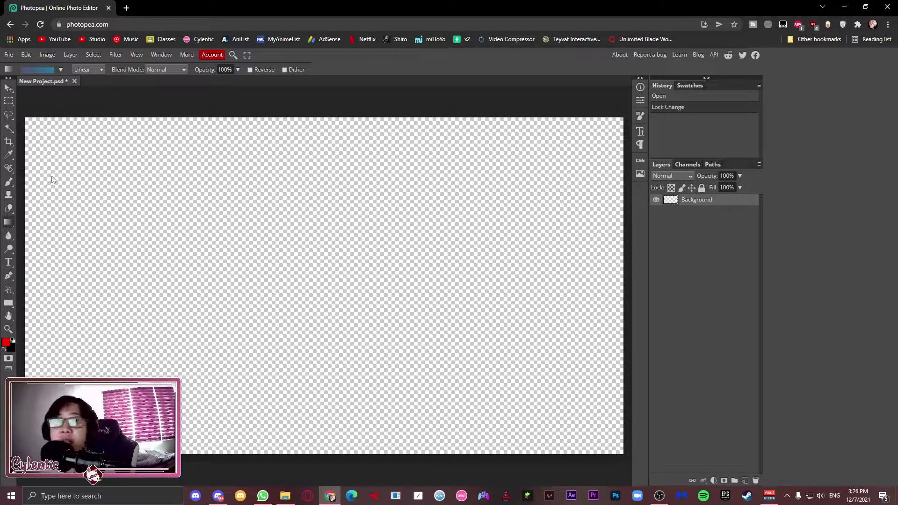
{"action": "left_click_drag", "start_coordinate": [39, 134], "coordinate": [576, 411]}
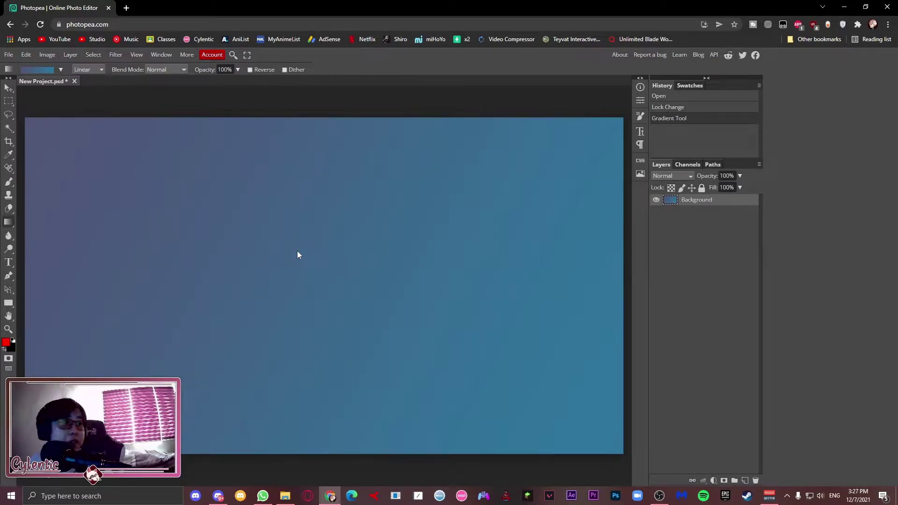
Step: Duplicate the gradient-filled Background layer and convert the copy to a smart object
{"action": "right_click", "coordinate": [695, 206]}
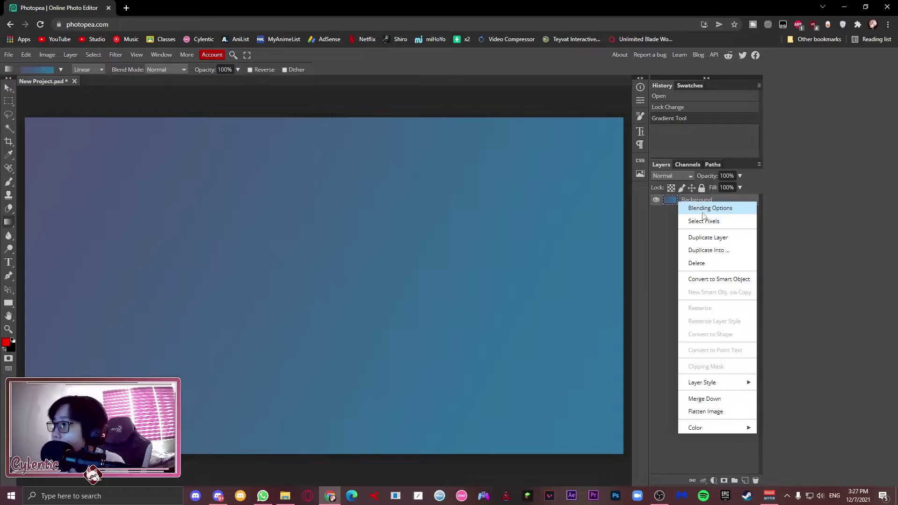
{"action": "left_click", "coordinate": [708, 238]}
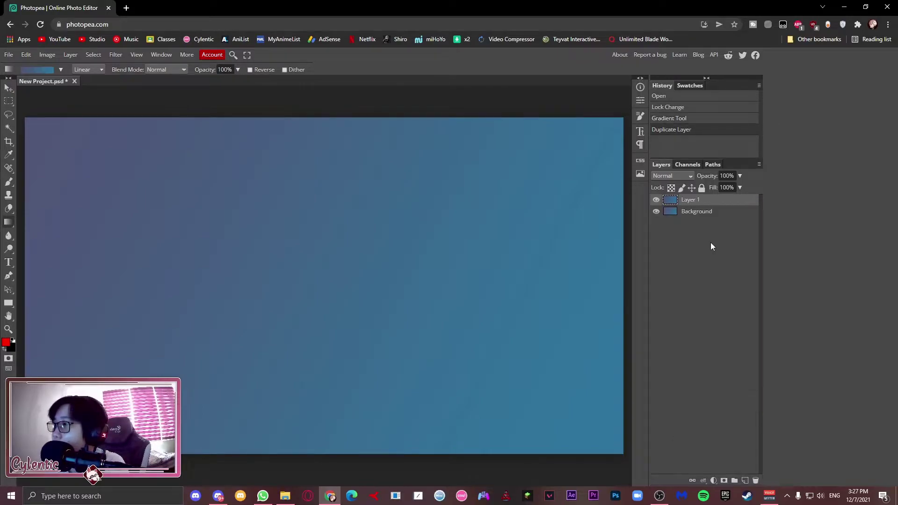
{"action": "right_click", "coordinate": [701, 202]}
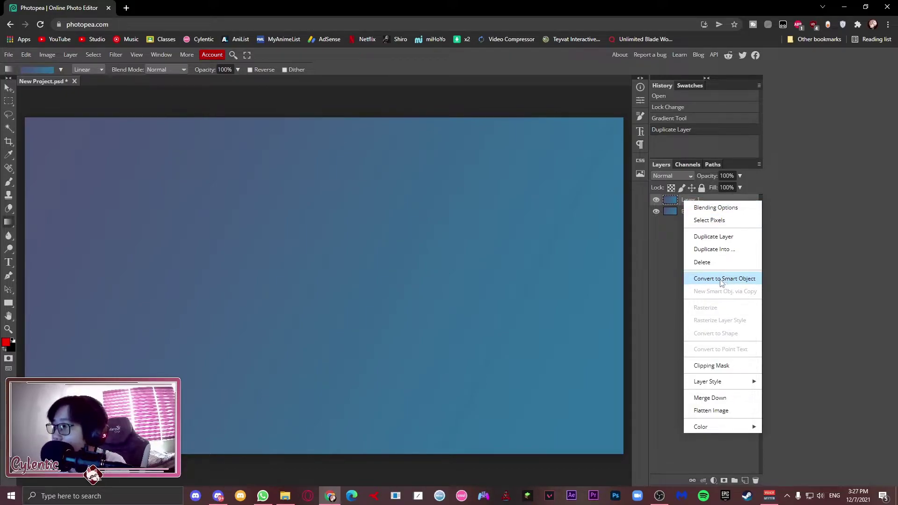
{"action": "left_click", "coordinate": [723, 280]}
Step: Rasterize the smart object copy above the Background layer and switch to the Move tool
{"action": "right_click", "coordinate": [712, 207]}
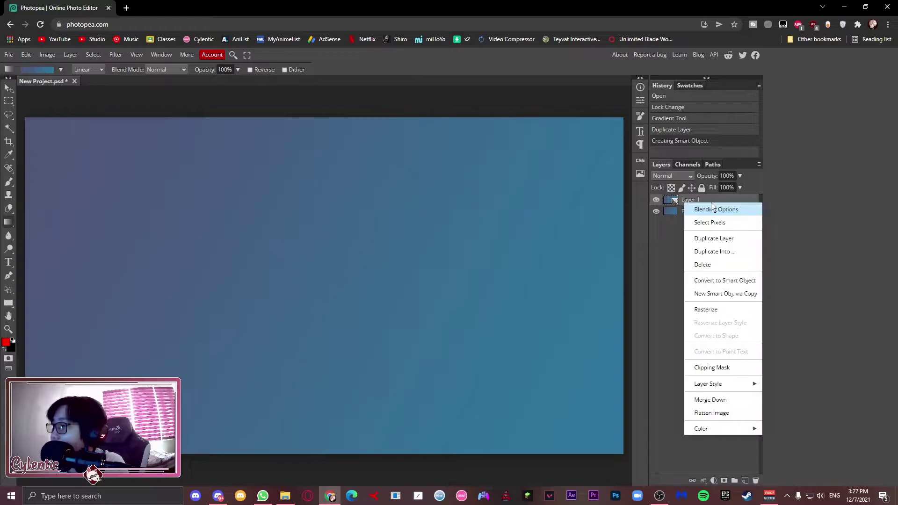
{"action": "left_click", "coordinate": [732, 309]}
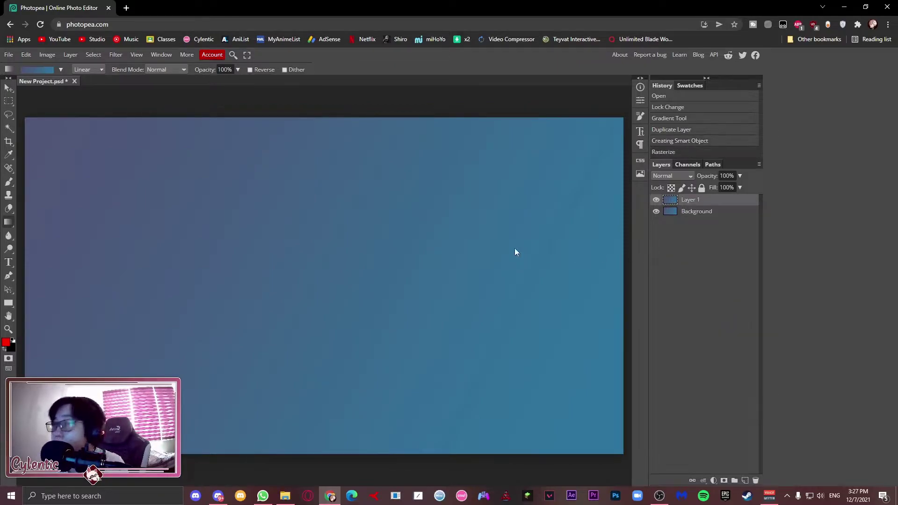
{"action": "left_click", "coordinate": [8, 88]}
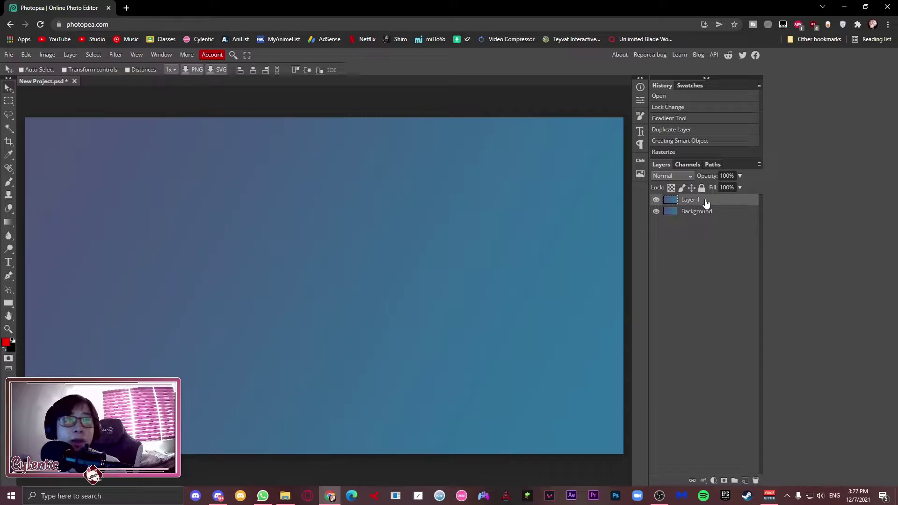
Step: Apply a black Color Overlay at 100% opacity to Layer 1 and toggle the layer's visibility to compare it with the Background
{"action": "left_click", "coordinate": [703, 480]}
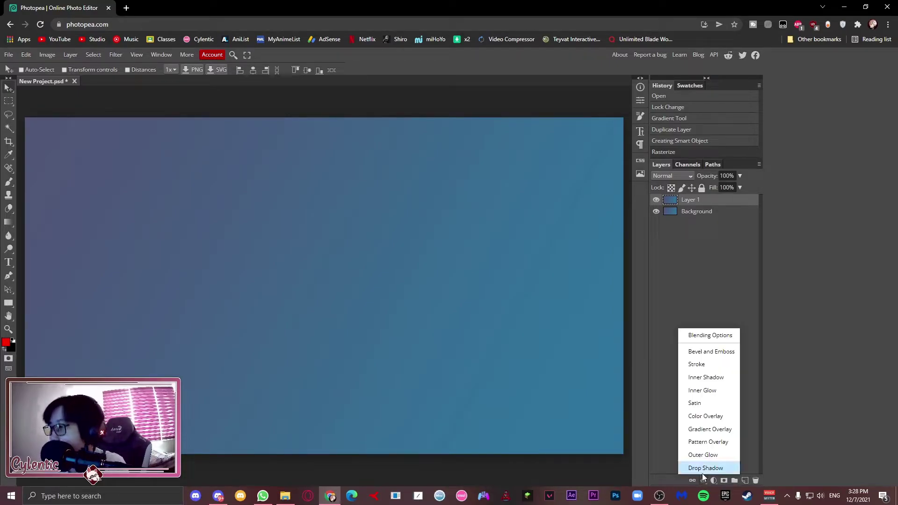
{"action": "left_click", "coordinate": [706, 416]}
{"action": "left_click", "coordinate": [257, 168]}
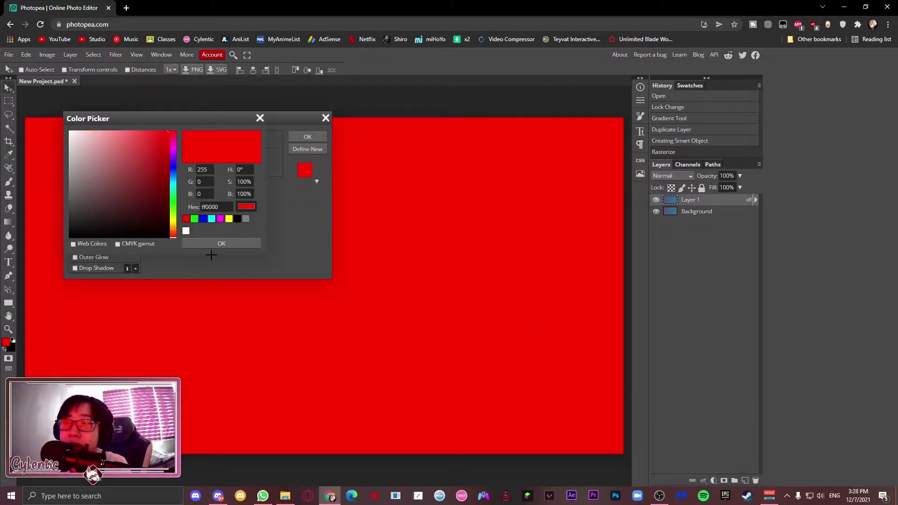
{"action": "left_click", "coordinate": [106, 237]}
{"action": "left_click", "coordinate": [229, 244]}
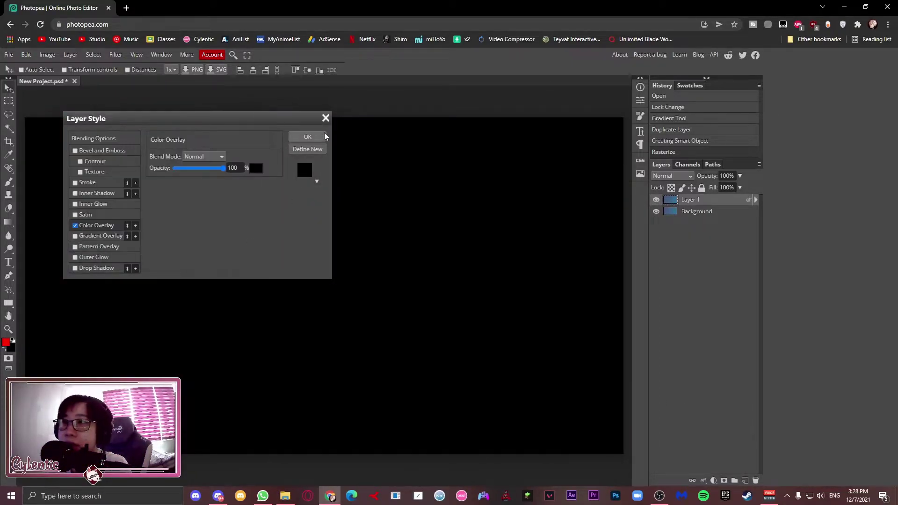
{"action": "left_click", "coordinate": [308, 136]}
{"action": "left_click", "coordinate": [655, 200]}
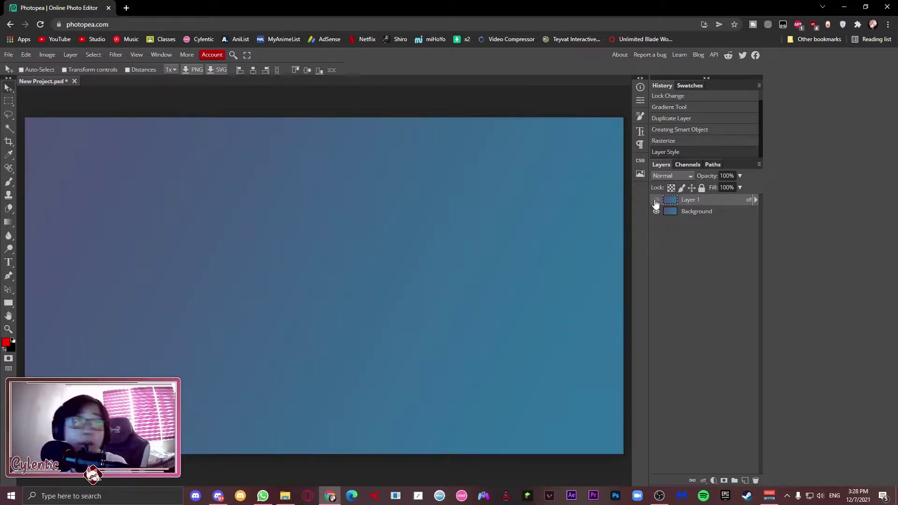
{"action": "left_click", "coordinate": [655, 200]}
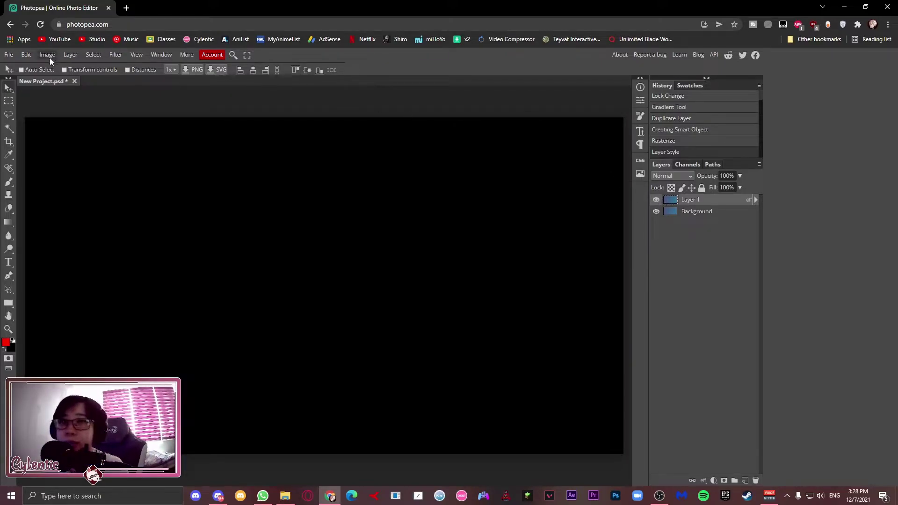
Step: Enable transform controls, scale Layer 1 proportionally to about 83%, and move it near the canvas's upper-left corner with a narrow margin
{"action": "right_click", "coordinate": [8, 89]}
{"action": "left_click", "coordinate": [88, 68]}
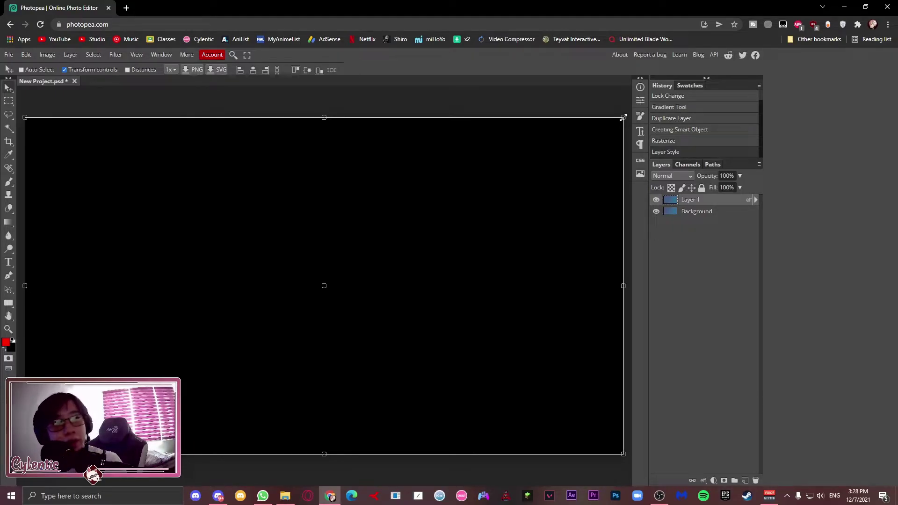
{"action": "mouse_move", "coordinate": [623, 117]}
{"action": "left_mouse_down"}
{"action": "mouse_move", "coordinate": [579, 147]}
{"action": "mouse_move", "coordinate": [496, 134]}
{"action": "mouse_move", "coordinate": [463, 295]}
{"action": "mouse_move", "coordinate": [296, 189]}
{"action": "mouse_move", "coordinate": [403, 285]}
{"action": "mouse_move", "coordinate": [271, 241]}
{"action": "mouse_move", "coordinate": [442, 213]}
{"action": "mouse_move", "coordinate": [370, 257]}
{"action": "mouse_move", "coordinate": [404, 190]}
{"action": "mouse_move", "coordinate": [397, 255]}
{"action": "mouse_move", "coordinate": [337, 279]}
{"action": "mouse_move", "coordinate": [618, 122]}
{"action": "mouse_move", "coordinate": [611, 124]}
{"action": "left_mouse_up"}
{"action": "left_click_drag", "start_coordinate": [541, 175], "coordinate": [523, 194]}
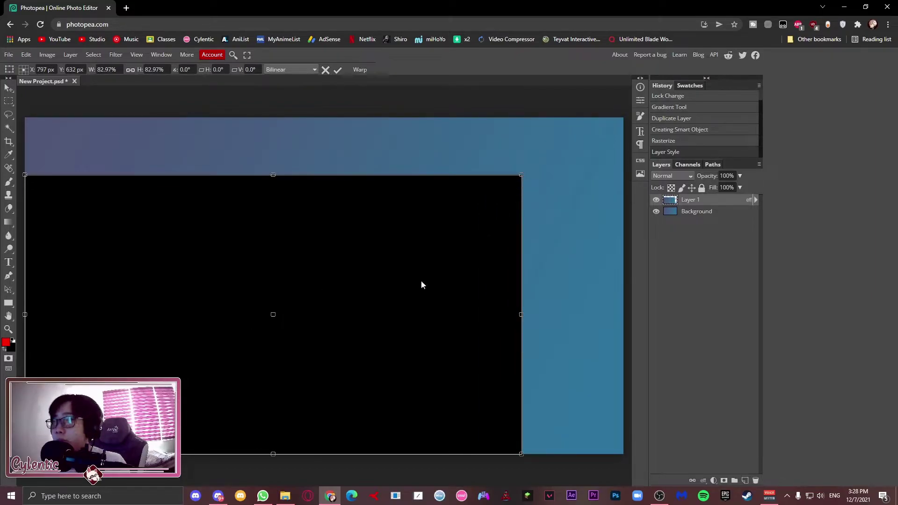
{"action": "left_click_drag", "start_coordinate": [403, 295], "coordinate": [398, 240]}
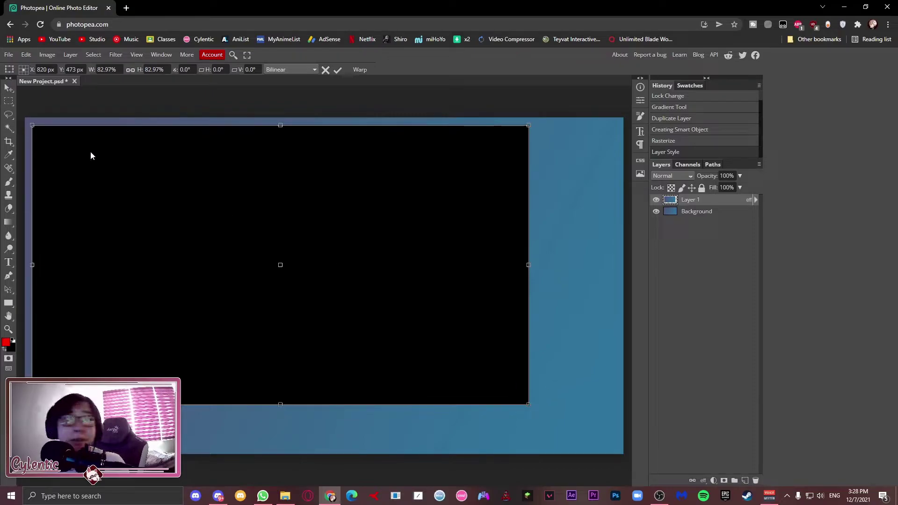
Step: Nudge the black rectangle 2 px up, enlarge it slightly to about 83.2% from its lower-right corner, and apply the transform
{"action": "key", "text": "Up"}
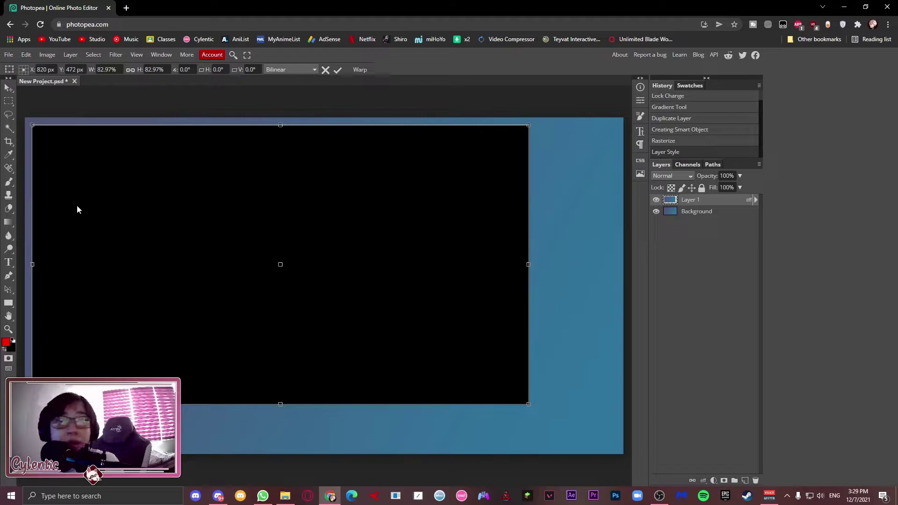
{"action": "key", "text": "Right"}
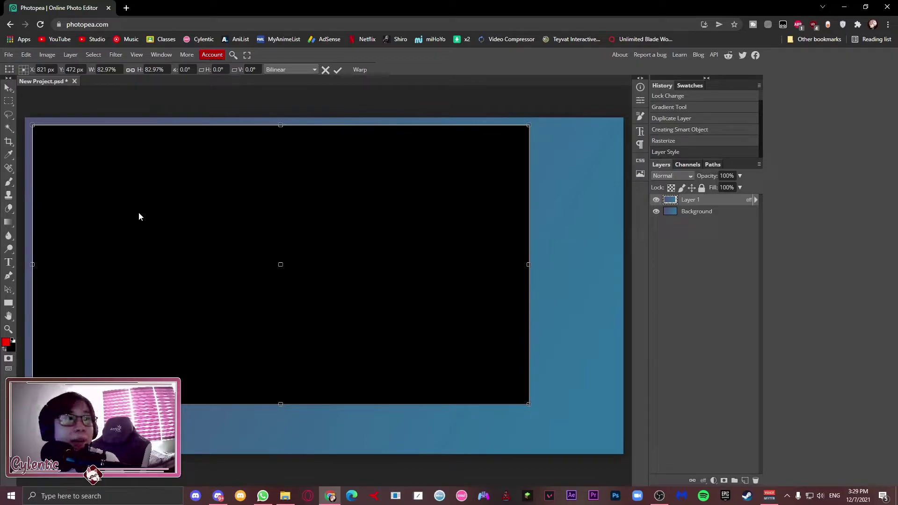
{"action": "key", "text": "Up"}
{"action": "key", "text": "Left"}
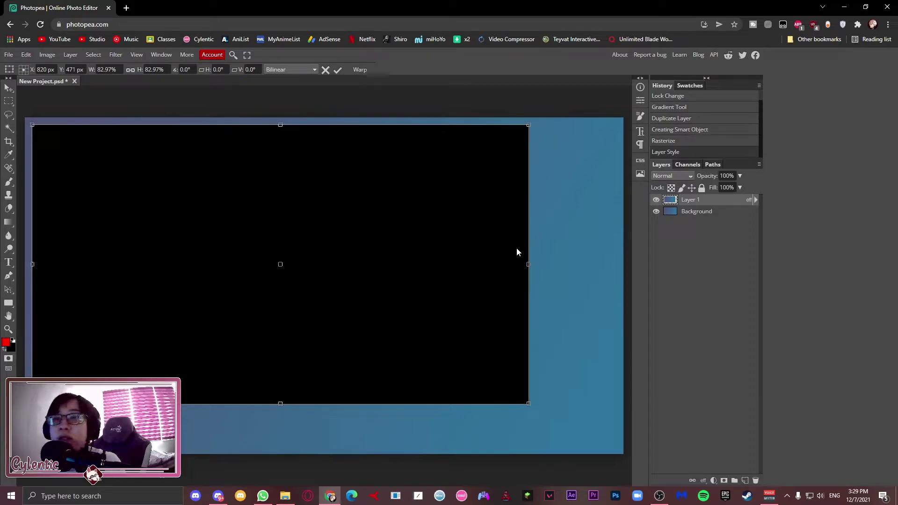
{"action": "mouse_move", "coordinate": [527, 404]}
{"action": "left_mouse_down"}
{"action": "mouse_move", "coordinate": [511, 387]}
{"action": "mouse_move", "coordinate": [617, 447]}
{"action": "mouse_move", "coordinate": [531, 406]}
{"action": "mouse_move", "coordinate": [523, 392]}
{"action": "mouse_move", "coordinate": [531, 406]}
{"action": "left_mouse_up"}
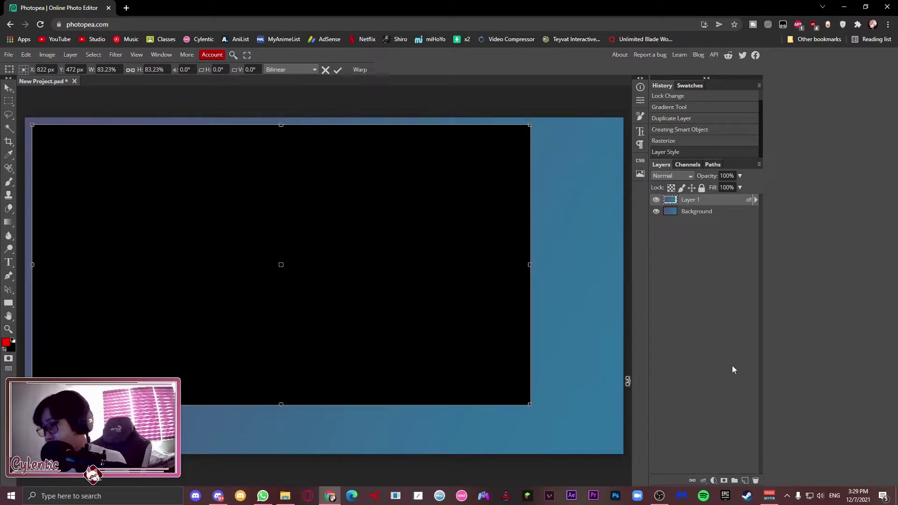
{"action": "left_click", "coordinate": [336, 71]}
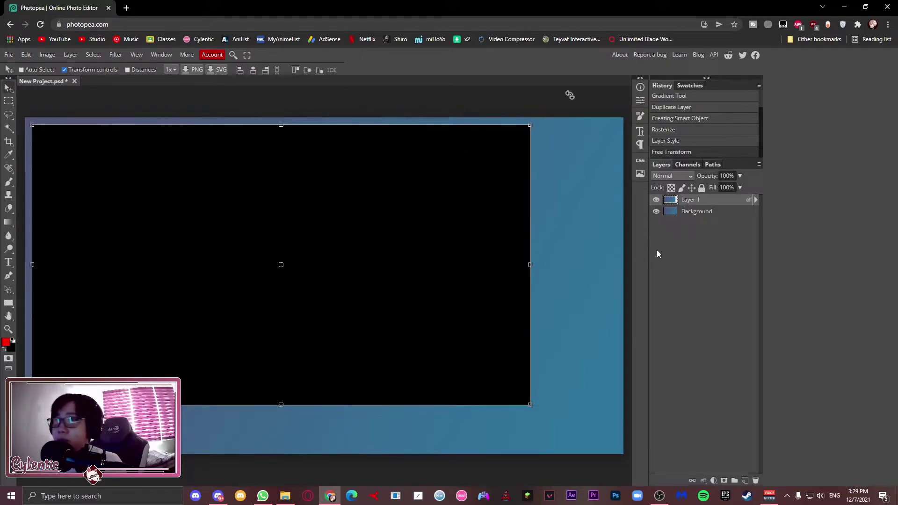
Step: Rasterize the layer style of Layer 1 and duplicate the layer
{"action": "right_click", "coordinate": [689, 206]}
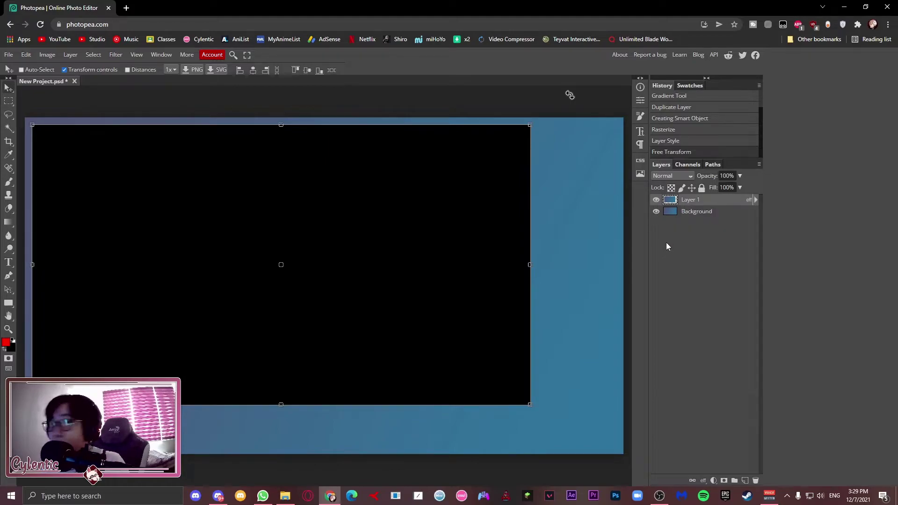
{"action": "right_click", "coordinate": [689, 201]}
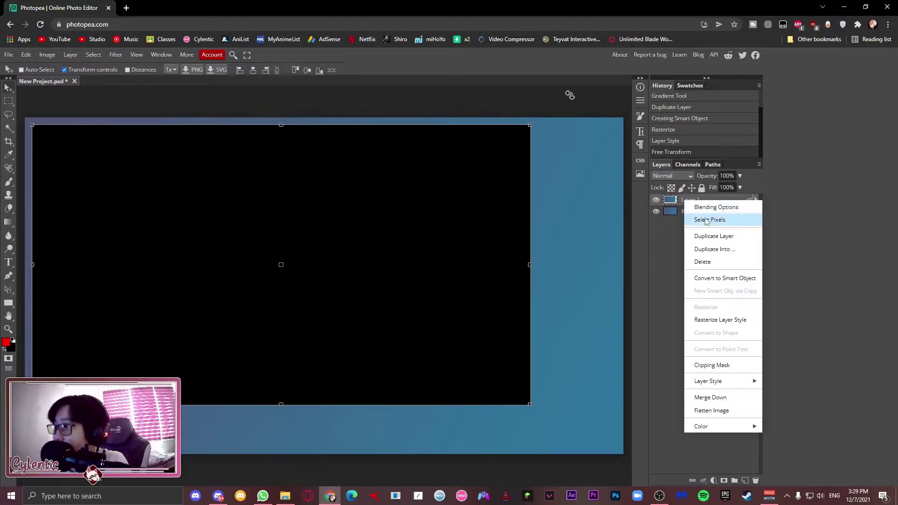
{"action": "left_click", "coordinate": [725, 321]}
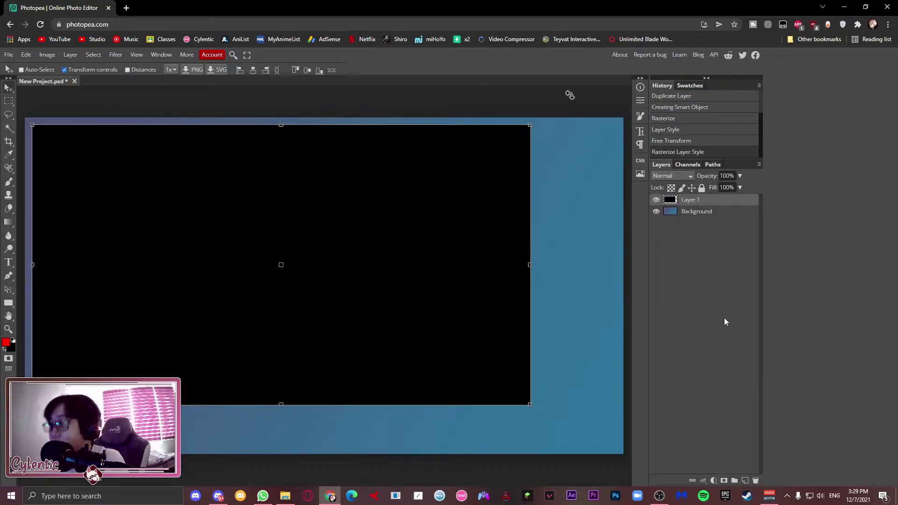
{"action": "right_click", "coordinate": [716, 201]}
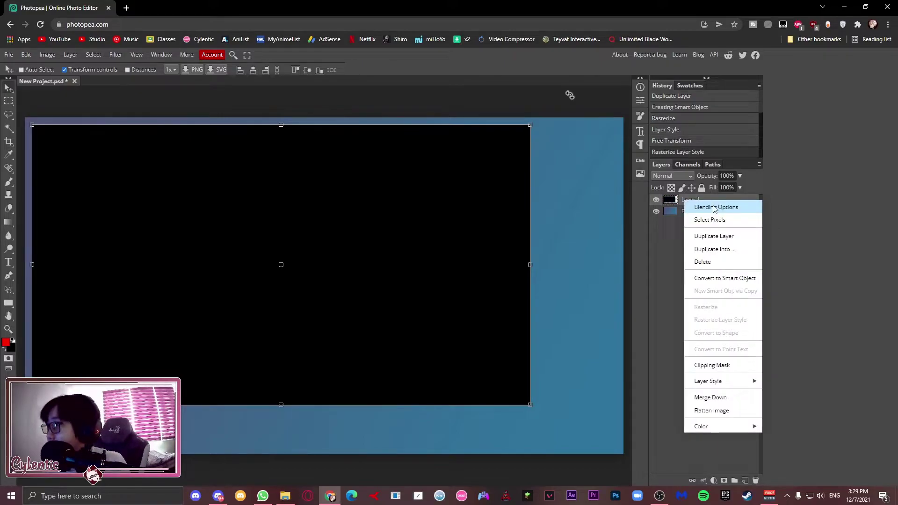
{"action": "left_click", "coordinate": [716, 236]}
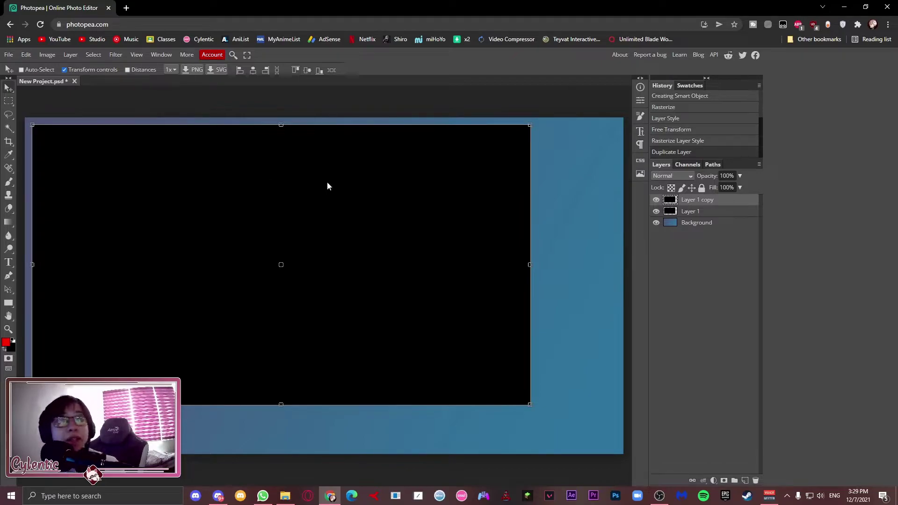
Step: Move the Layer 1 copy into the canvas's lower-right corner and shrink it to about a third of its size as a small webcam-style frame
{"action": "left_click_drag", "start_coordinate": [364, 265], "coordinate": [449, 302]}
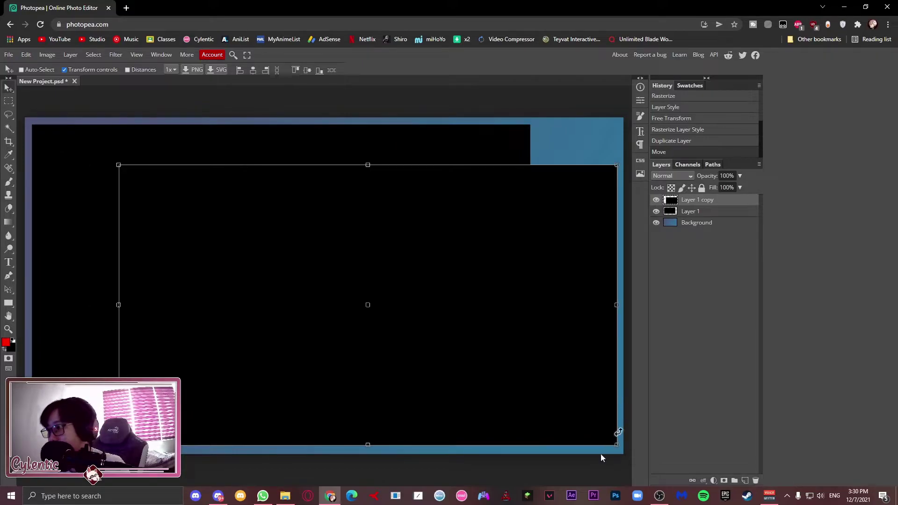
{"action": "left_click_drag", "start_coordinate": [608, 450], "coordinate": [607, 452]}
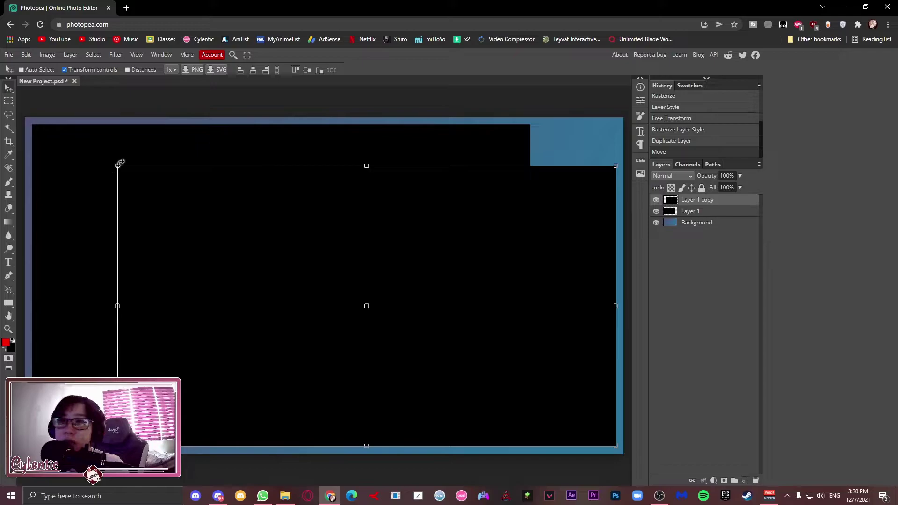
{"action": "left_click_drag", "start_coordinate": [117, 166], "coordinate": [449, 340]}
{"action": "left_click", "coordinate": [338, 71]}
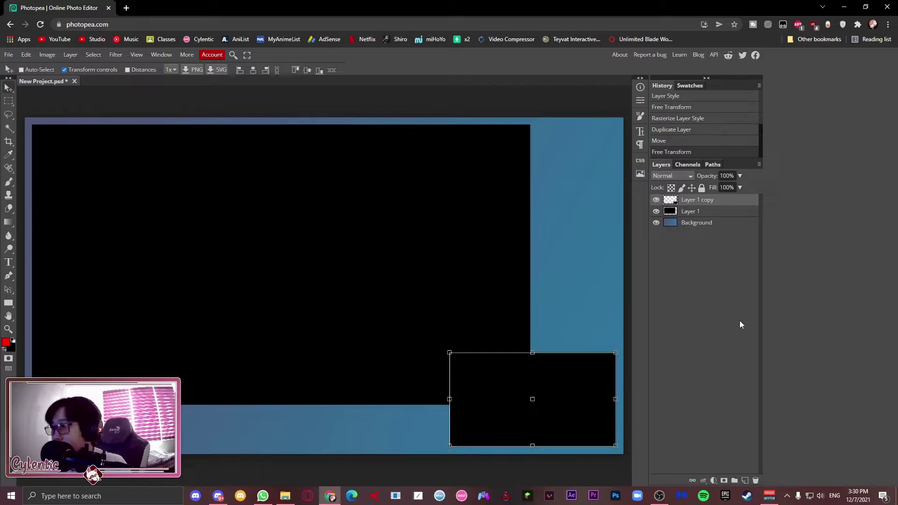
Step: Select both black rectangle layers and shift them together slightly to even out the margins around the canvas
{"action": "left_click", "coordinate": [692, 211]}
{"action": "left_click", "coordinate": [701, 200], "text": "shift"}
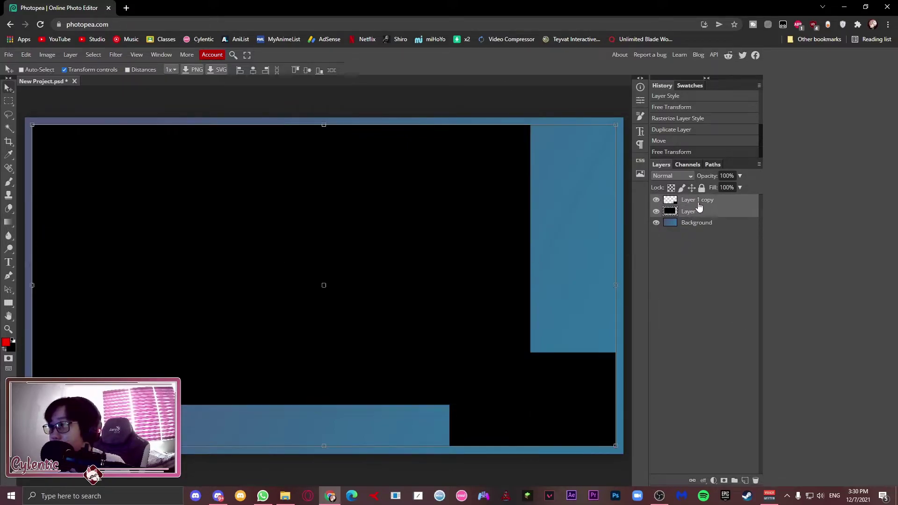
{"action": "left_click_drag", "start_coordinate": [304, 184], "coordinate": [304, 182]}
{"action": "left_click_drag", "start_coordinate": [333, 226], "coordinate": [341, 230]}
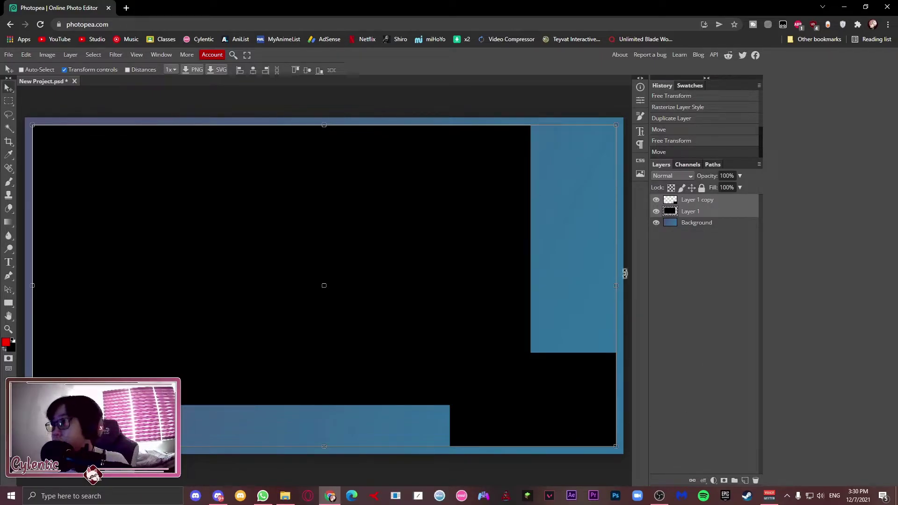
Step: Add a white 5 px outside Stroke to the large black rectangle on Layer 1
{"action": "left_click", "coordinate": [700, 212]}
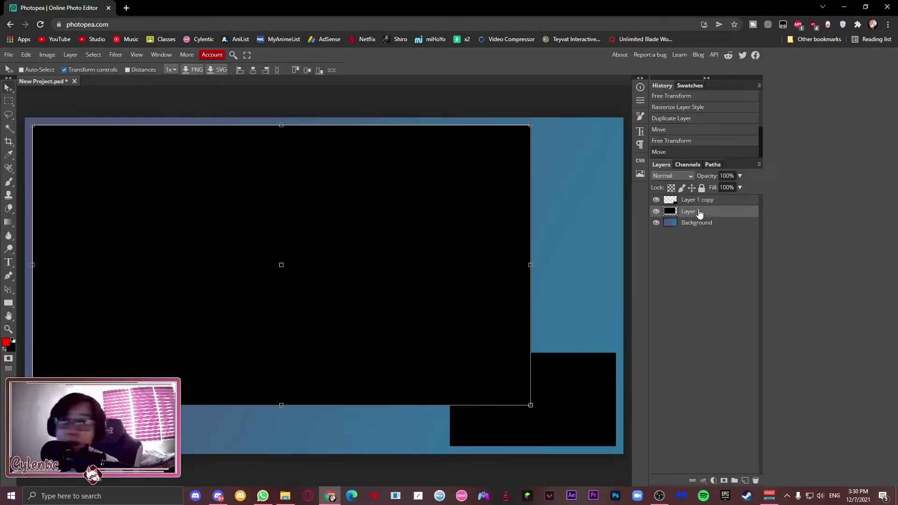
{"action": "left_click", "coordinate": [700, 483]}
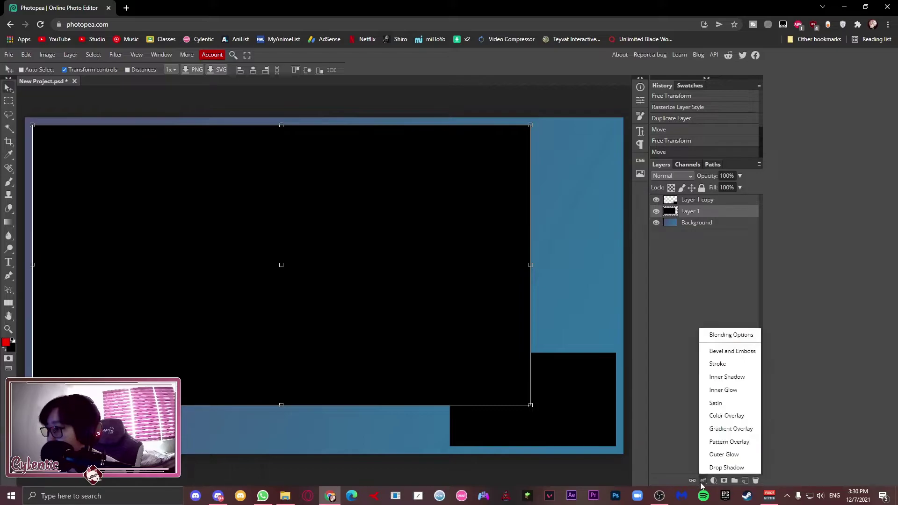
{"action": "left_click", "coordinate": [711, 365]}
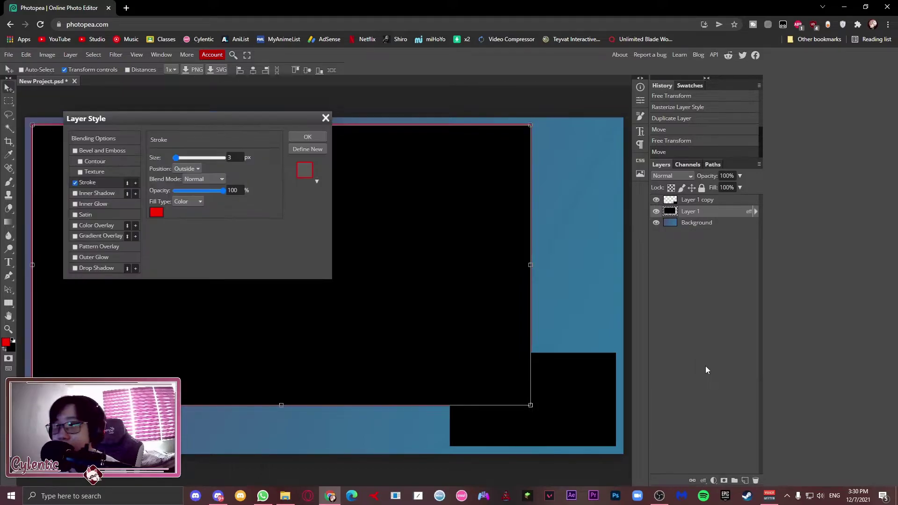
{"action": "left_click", "coordinate": [156, 212]}
{"action": "left_click", "coordinate": [185, 231]}
{"action": "left_click", "coordinate": [252, 244]}
{"action": "left_click", "coordinate": [235, 157]}
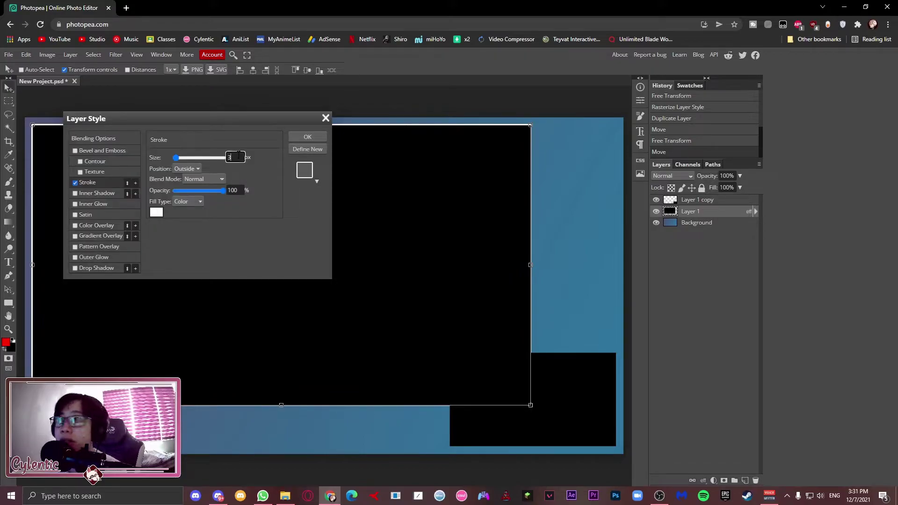
{"action": "key", "text": "BackSpace"}
{"action": "type", "text": "5"}
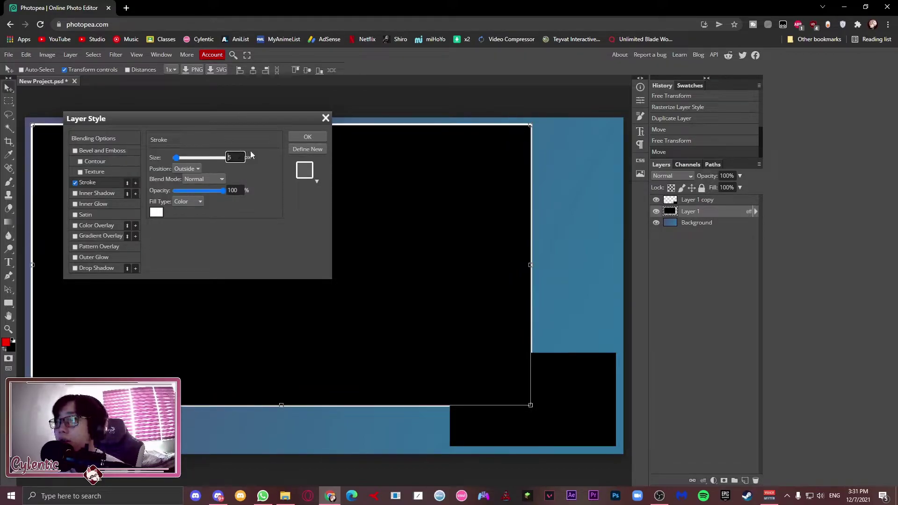
{"action": "left_click", "coordinate": [308, 137]}
Step: Give the small black rectangle on Layer 1 copy a white outside Stroke matching the large rectangle's
{"action": "left_click", "coordinate": [694, 200]}
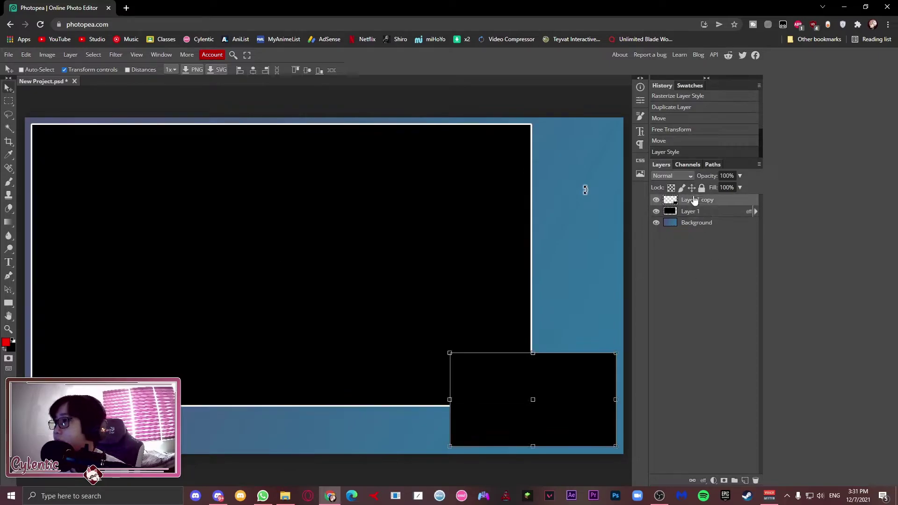
{"action": "left_click", "coordinate": [703, 480]}
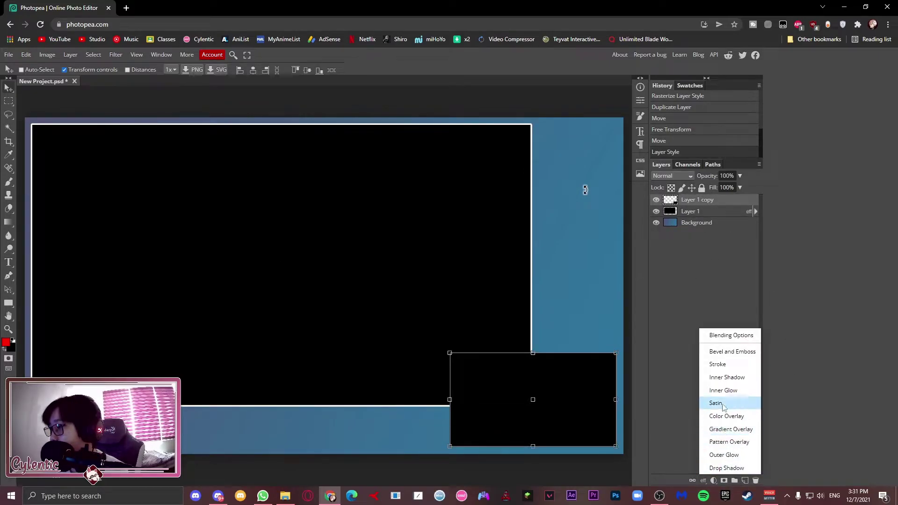
{"action": "left_click", "coordinate": [724, 376]}
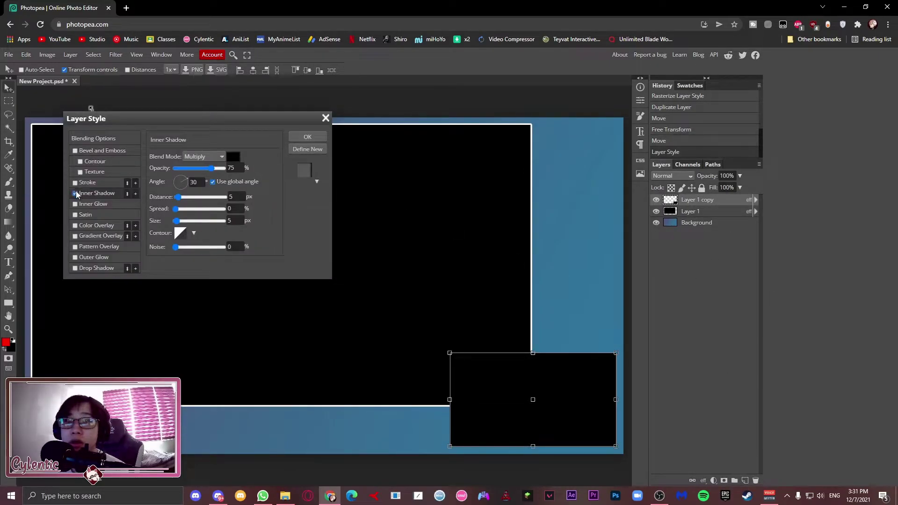
{"action": "left_click", "coordinate": [309, 137]}
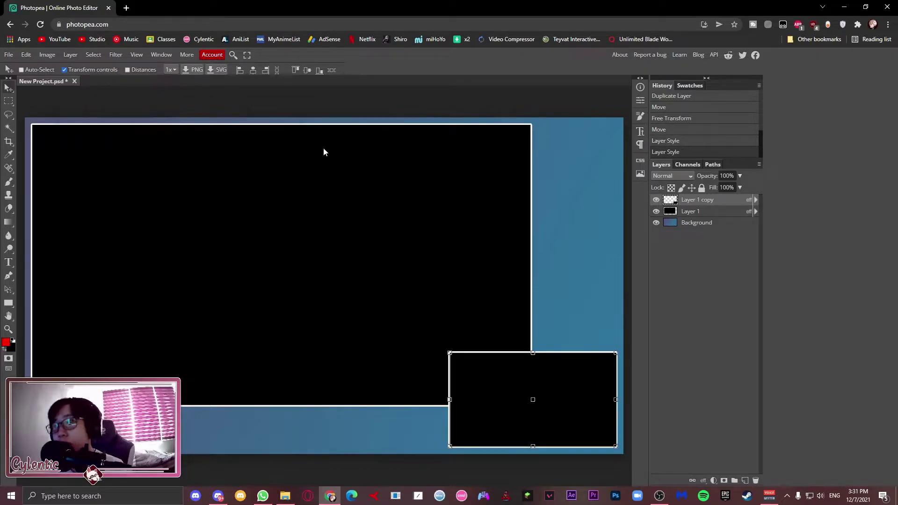
Step: Try blue tints, red, white and black as the stroke color of the large rectangle on Layer 1
{"action": "left_click", "coordinate": [710, 211]}
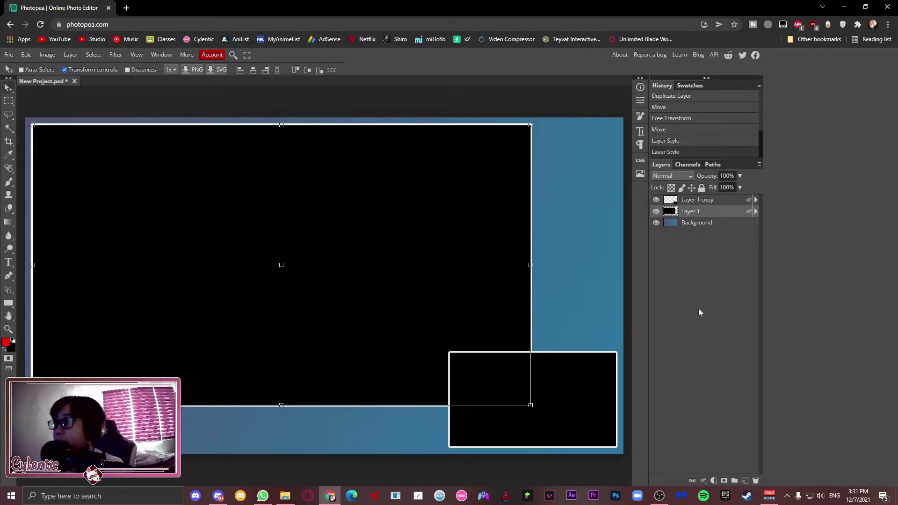
{"action": "left_click", "coordinate": [703, 481]}
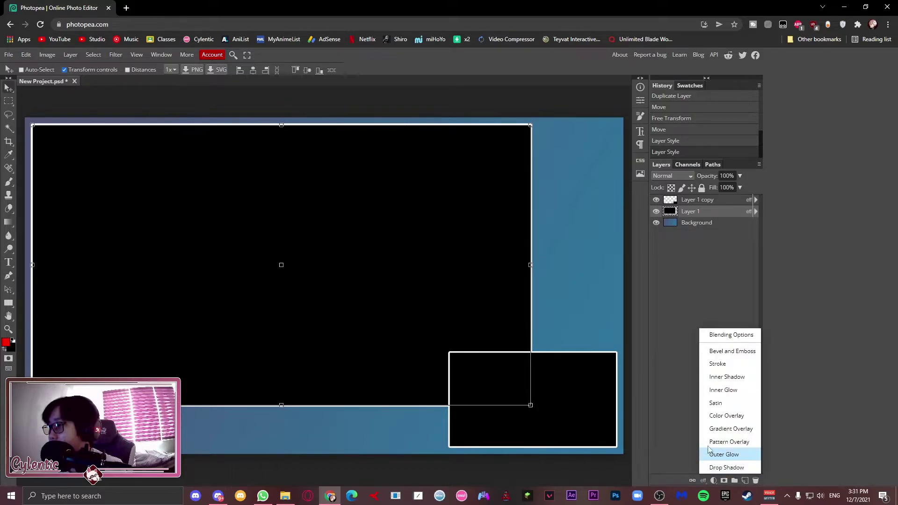
{"action": "left_click", "coordinate": [718, 364]}
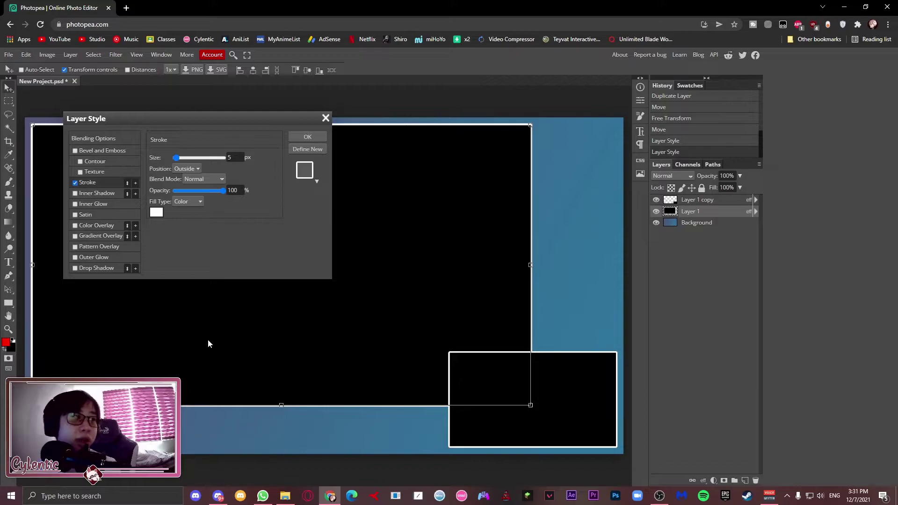
{"action": "left_click", "coordinate": [156, 212]}
{"action": "left_click_drag", "start_coordinate": [173, 184], "coordinate": [173, 170]}
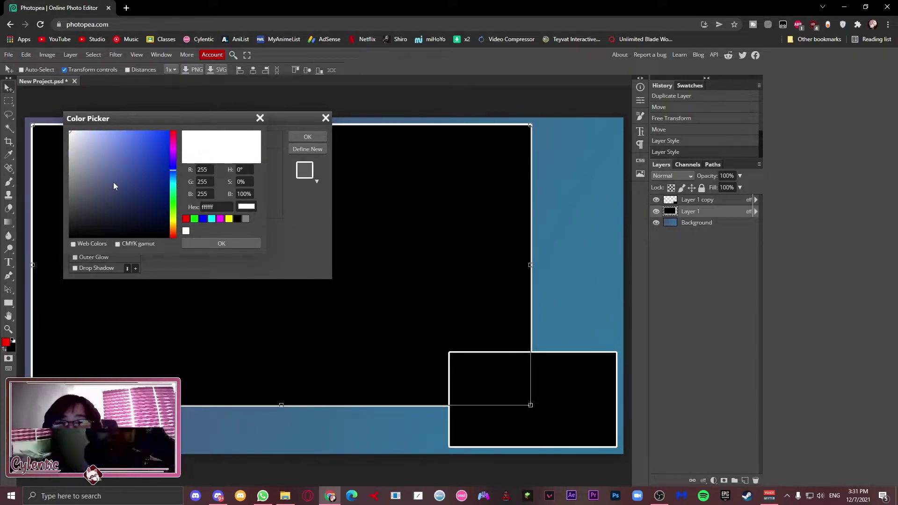
{"action": "left_click", "coordinate": [109, 169]}
{"action": "left_click", "coordinate": [84, 132]}
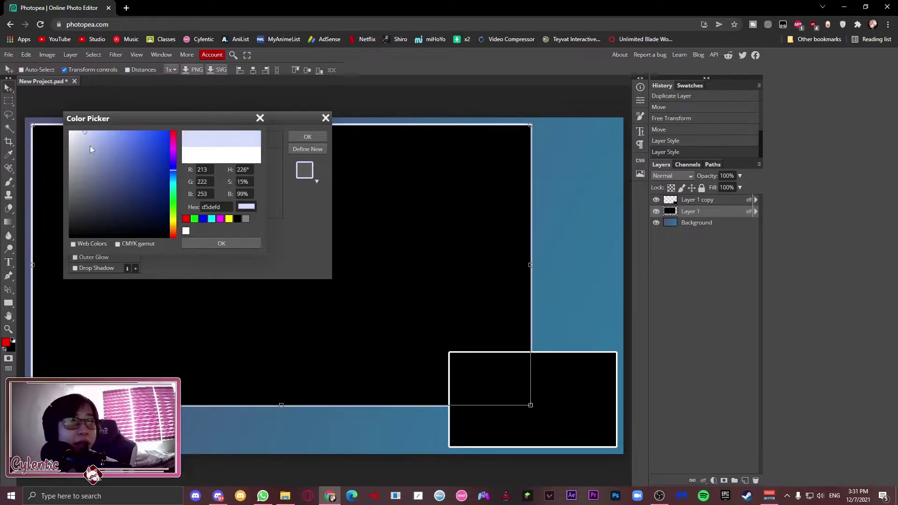
{"action": "left_click", "coordinate": [115, 154]}
{"action": "mouse_move", "coordinate": [114, 155]}
{"action": "left_mouse_down"}
{"action": "mouse_move", "coordinate": [170, 195]}
{"action": "mouse_move", "coordinate": [98, 135]}
{"action": "mouse_move", "coordinate": [169, 132]}
{"action": "mouse_move", "coordinate": [174, 114]}
{"action": "left_mouse_up"}
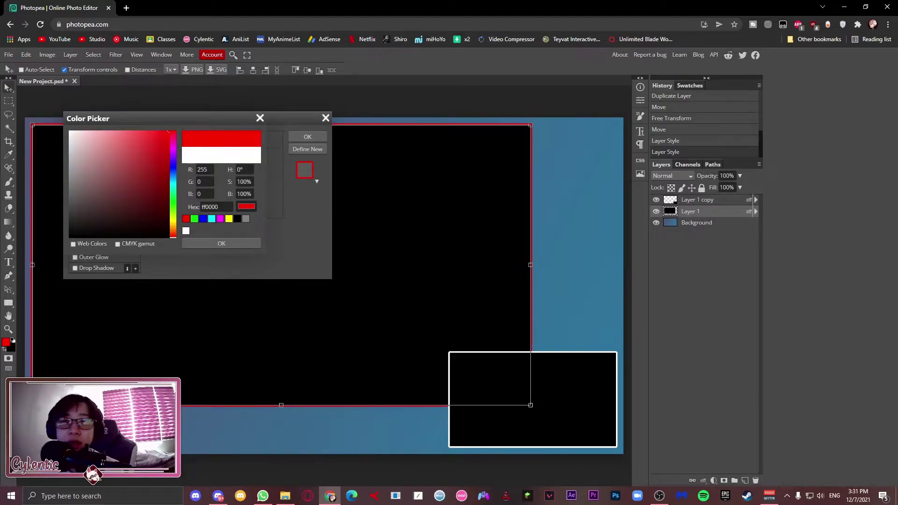
{"action": "left_click", "coordinate": [185, 231]}
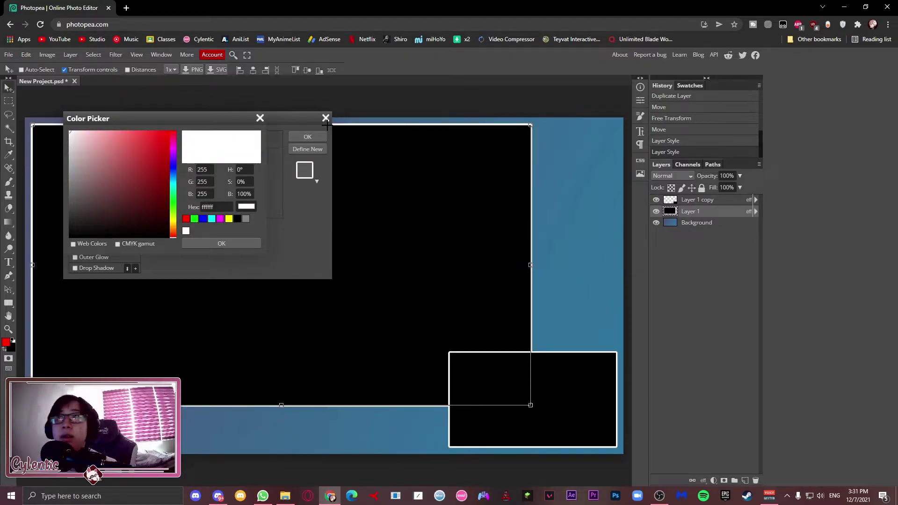
{"action": "left_click", "coordinate": [238, 218]}
{"action": "left_click", "coordinate": [222, 244]}
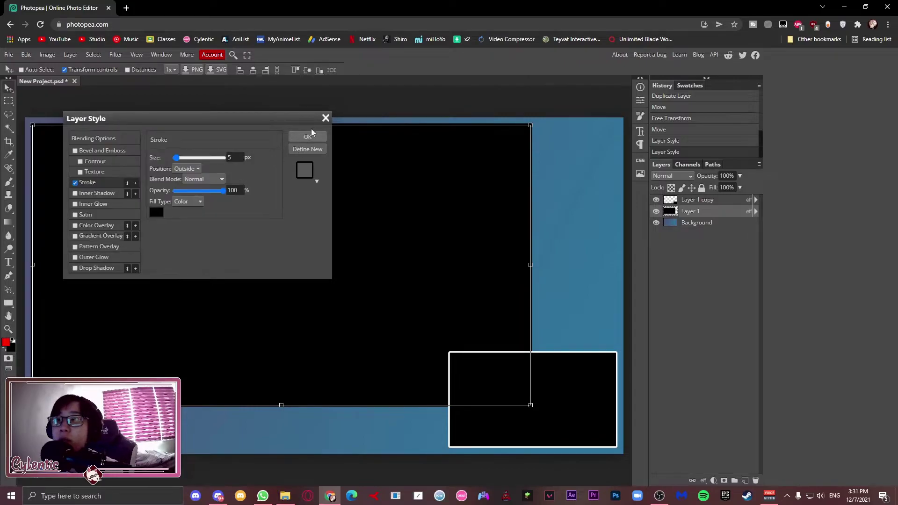
{"action": "left_click", "coordinate": [308, 136]}
Step: Rasterize the layer styles of both Layer 1 and Layer 1 copy
{"action": "left_click", "coordinate": [711, 223]}
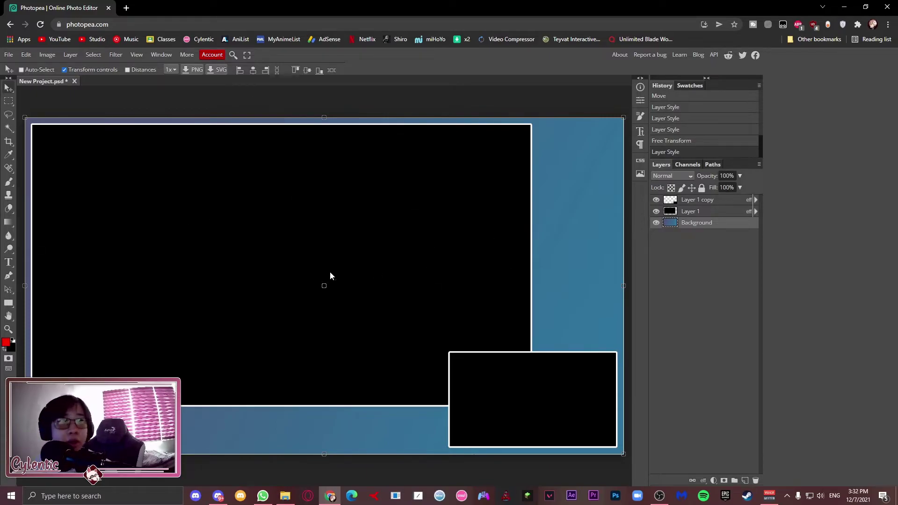
{"action": "left_click", "coordinate": [695, 212]}
{"action": "right_click", "coordinate": [696, 214]}
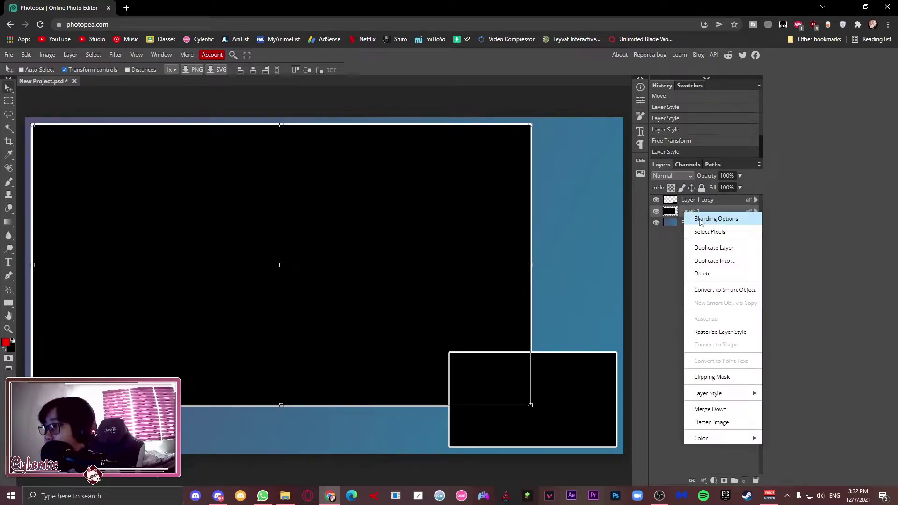
{"action": "left_click", "coordinate": [717, 333]}
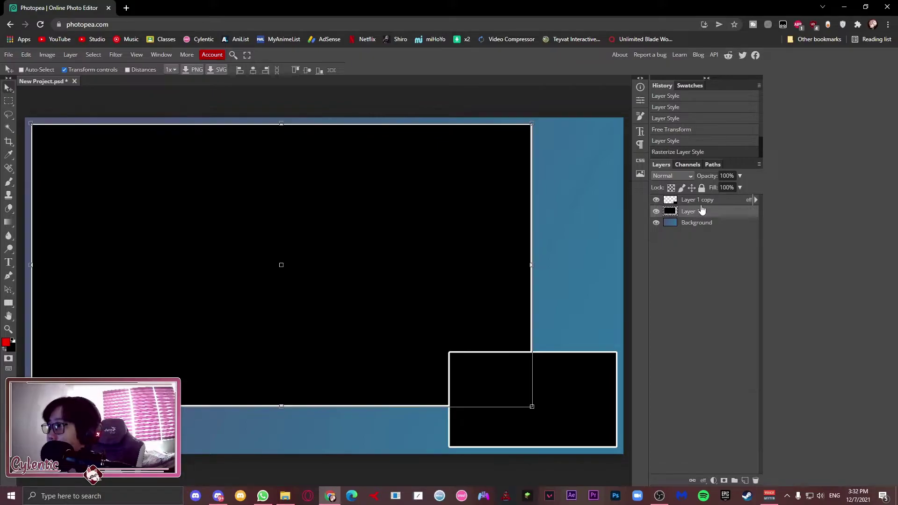
{"action": "right_click", "coordinate": [696, 201]}
{"action": "left_click", "coordinate": [721, 322]}
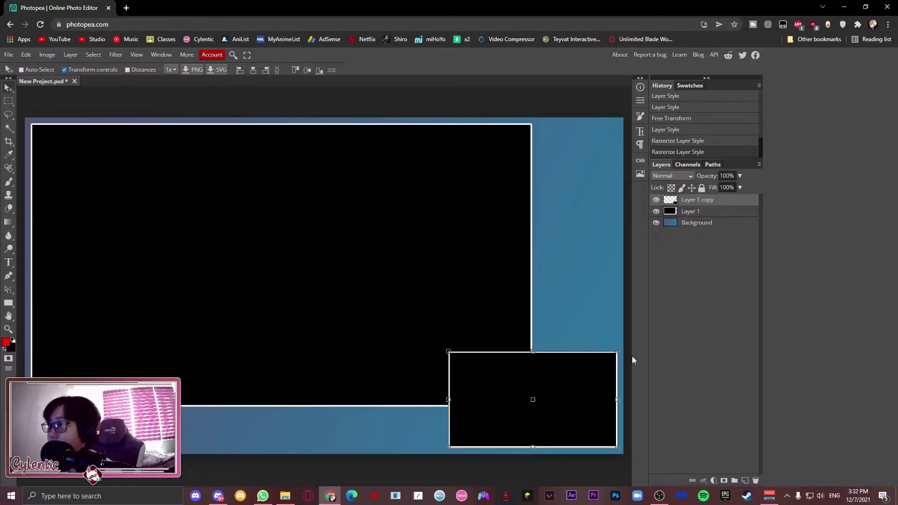
Step: Clear the small rectangle's black interior from Layer 1 copy using the Magic Wand, and cut the same area out of the Background layer
{"action": "left_click", "coordinate": [10, 129]}
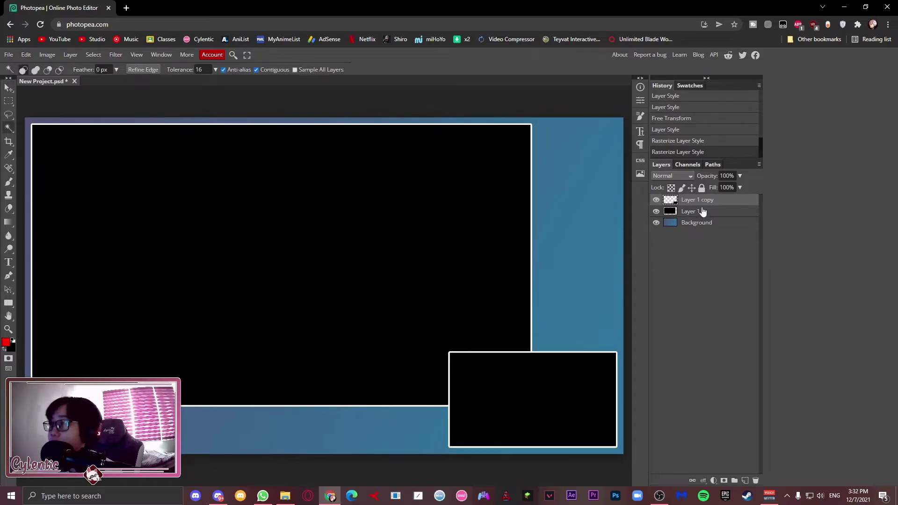
{"action": "left_click", "coordinate": [507, 383]}
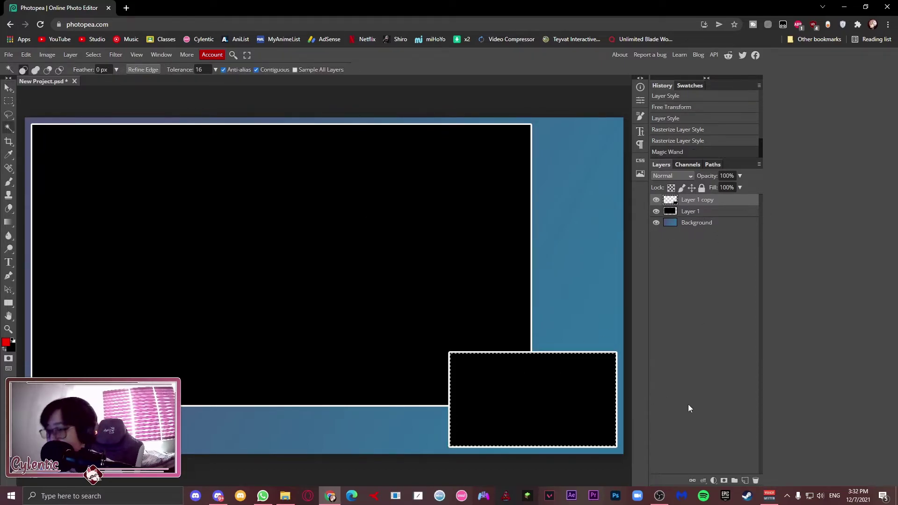
{"action": "key", "text": "Delete"}
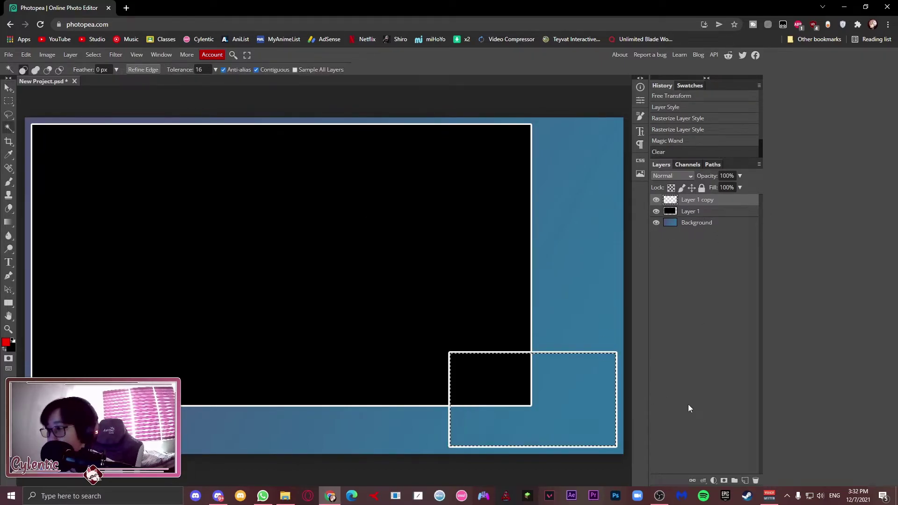
{"action": "left_click", "coordinate": [696, 223]}
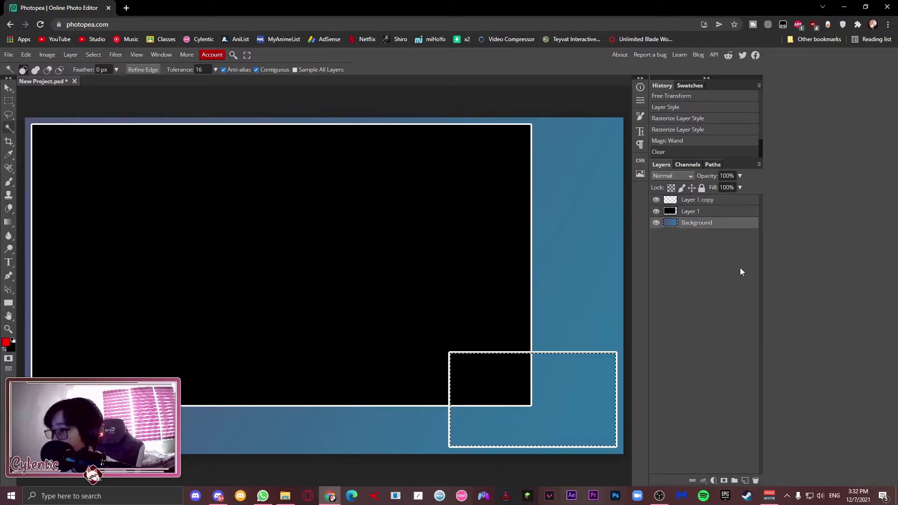
{"action": "key", "text": "Delete"}
{"action": "left_click", "coordinate": [695, 201]}
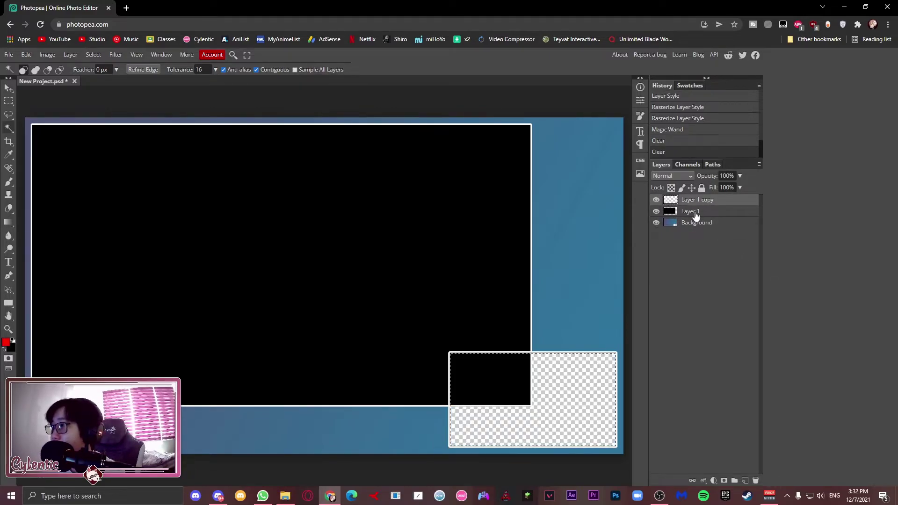
{"action": "left_click", "coordinate": [694, 213]}
{"action": "key", "text": "ctrl+d"}
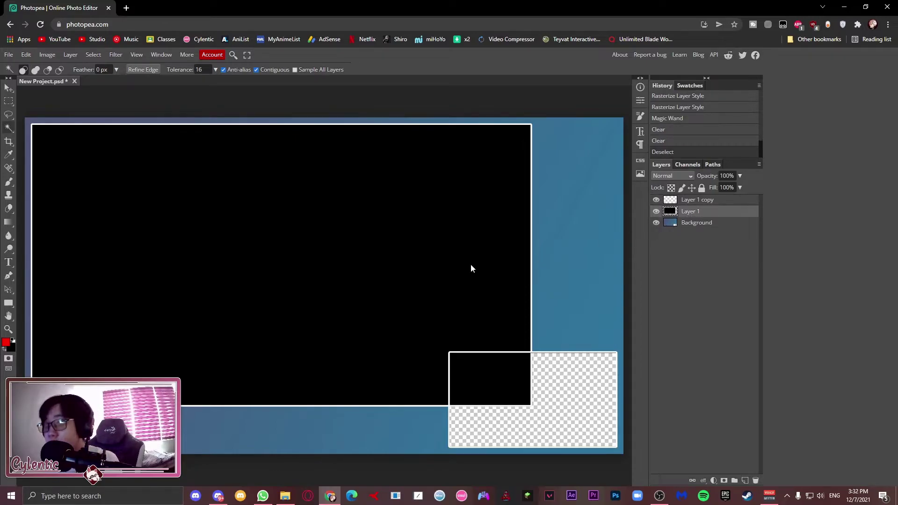
Step: Clear the large rectangle's black interior from Layer 1 using the Magic Wand, and cut the same area out of the Background layer
{"action": "left_click", "coordinate": [454, 268]}
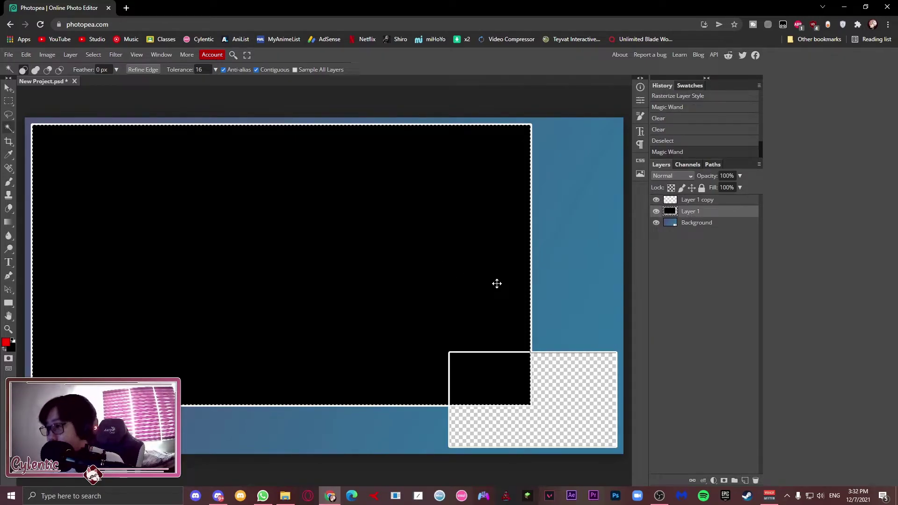
{"action": "key", "text": "Delete"}
{"action": "key", "text": "ctrl+d"}
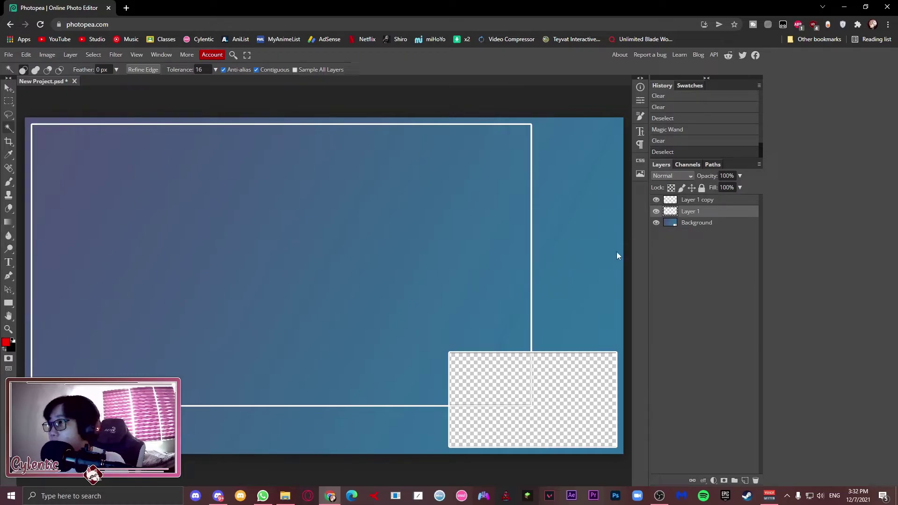
{"action": "left_click", "coordinate": [421, 243]}
{"action": "left_click", "coordinate": [723, 225]}
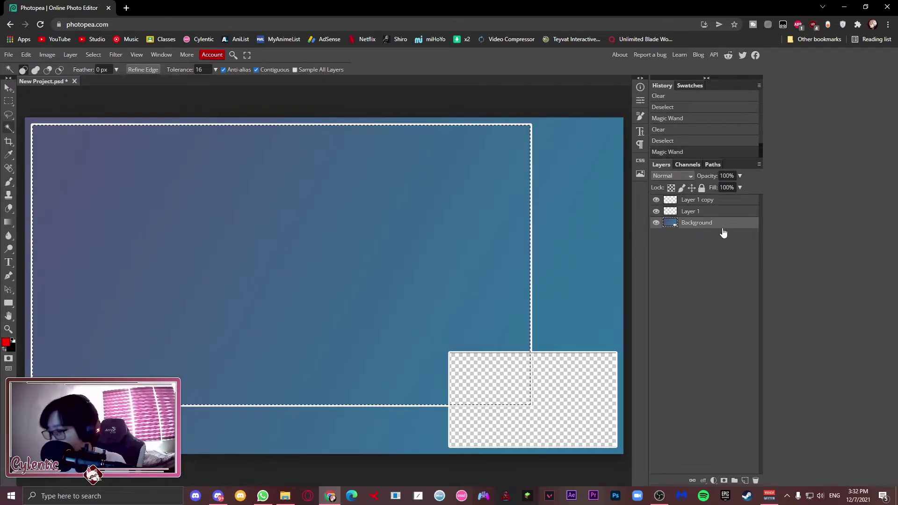
{"action": "key", "text": "Delete"}
{"action": "key", "text": "ctrl+d"}
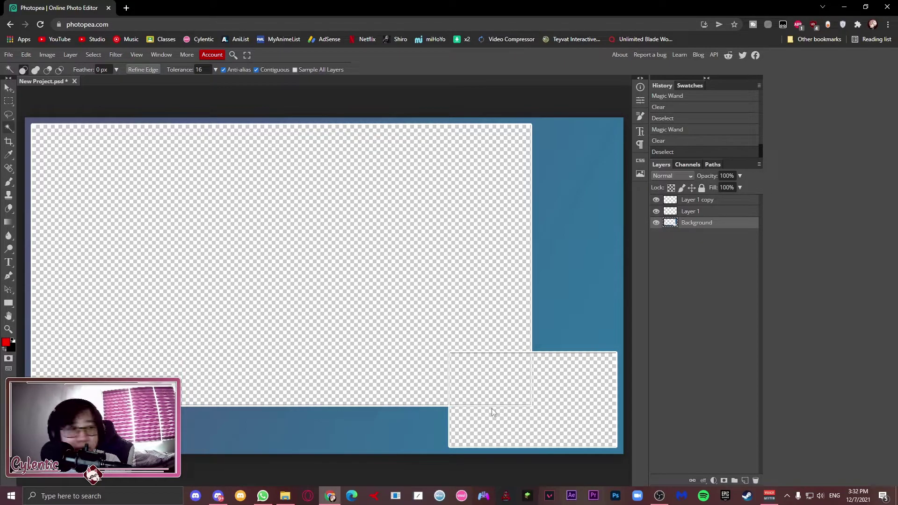
Step: Erase the part of Layer 1's white outline inside the small frame, using a Magic Wand selection of the small frame's interior from Layer 1 copy
{"action": "scroll", "coordinate": [520, 406], "scroll_direction": "up", "scroll_amount": 5}
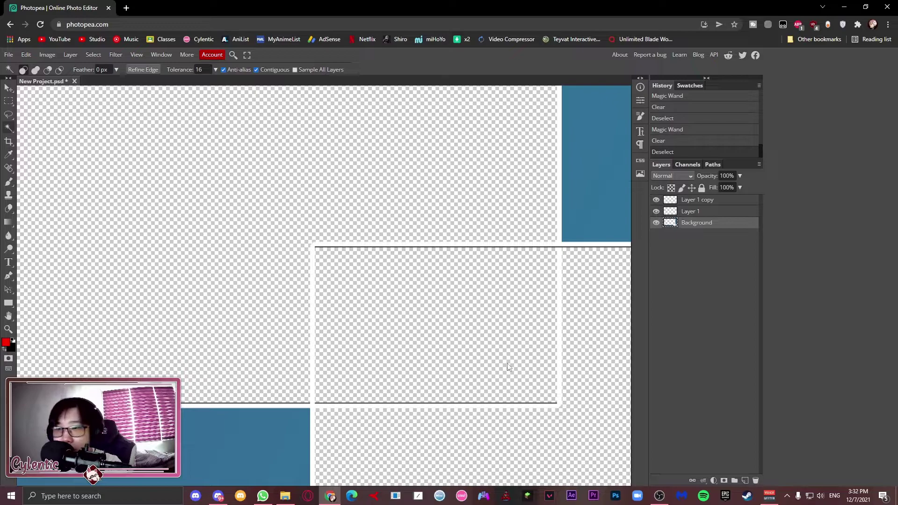
{"action": "left_click", "coordinate": [692, 211]}
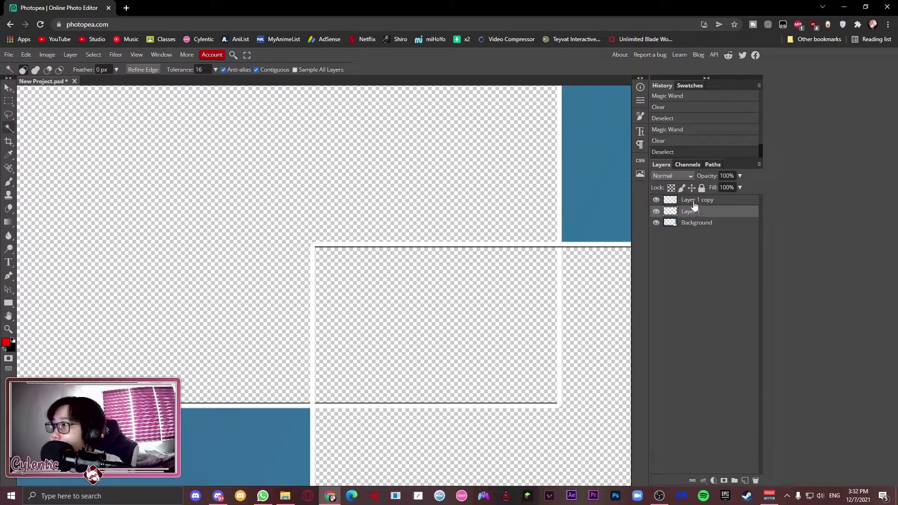
{"action": "left_click", "coordinate": [693, 201]}
{"action": "scroll", "coordinate": [541, 321], "scroll_direction": "down", "scroll_amount": 5}
{"action": "scroll", "coordinate": [540, 364], "scroll_direction": "up", "scroll_amount": 3}
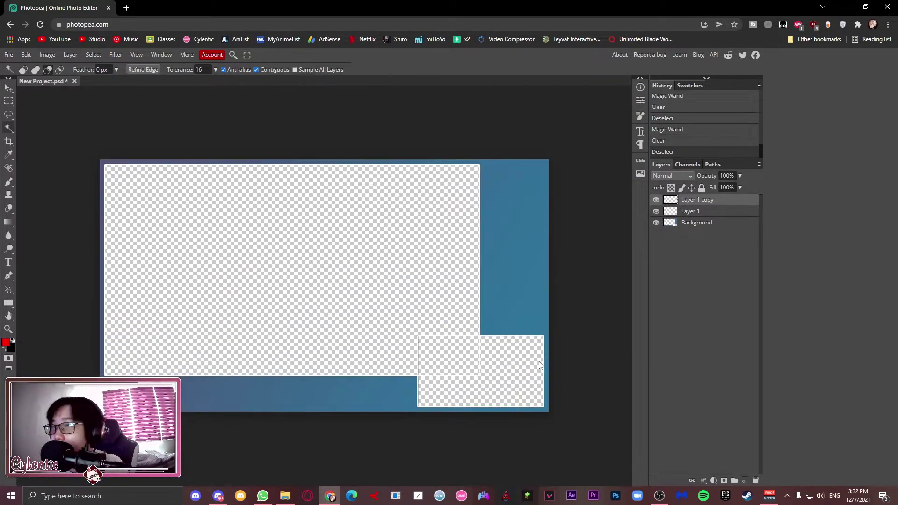
{"action": "scroll", "coordinate": [540, 364], "scroll_direction": "up", "scroll_amount": 2}
{"action": "left_click", "coordinate": [506, 386]}
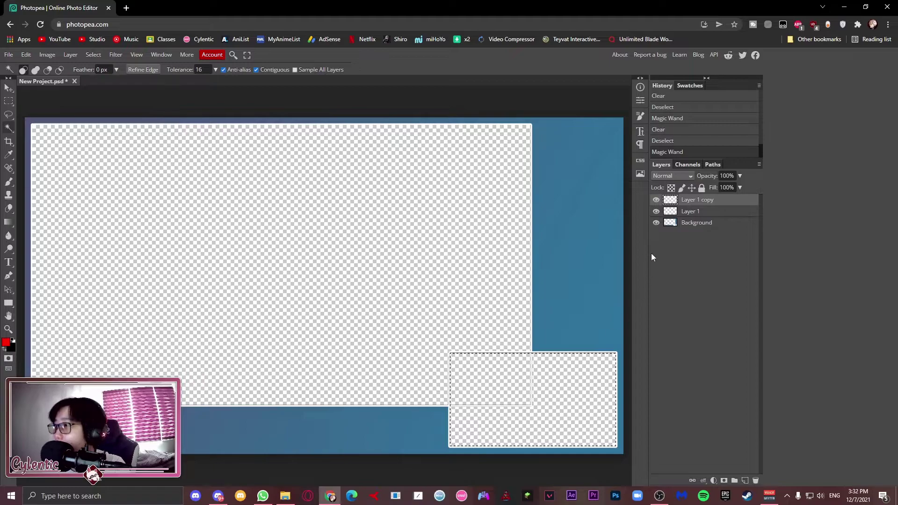
{"action": "left_click", "coordinate": [692, 215]}
{"action": "key", "text": "ctrl+d"}
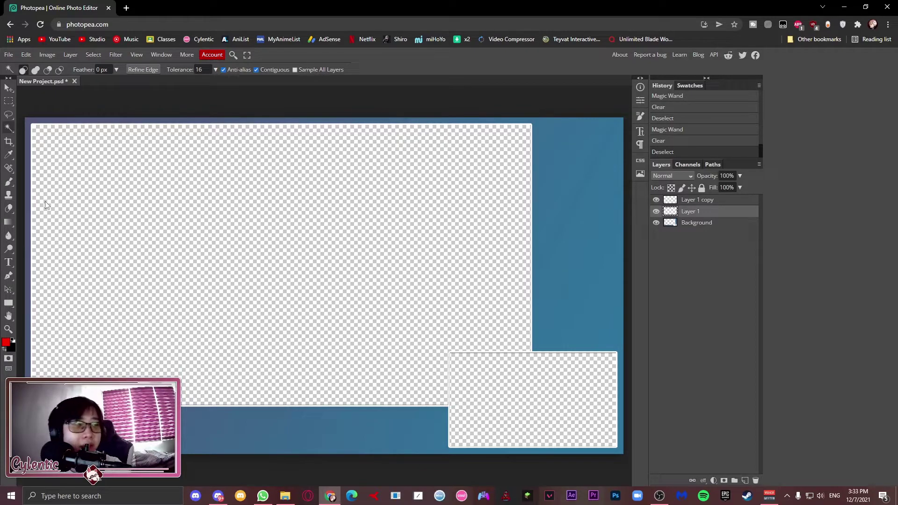
Step: Add a text layer reading "Cylentic" in the bold Print font inside the large frame area
{"action": "left_click", "coordinate": [9, 263]}
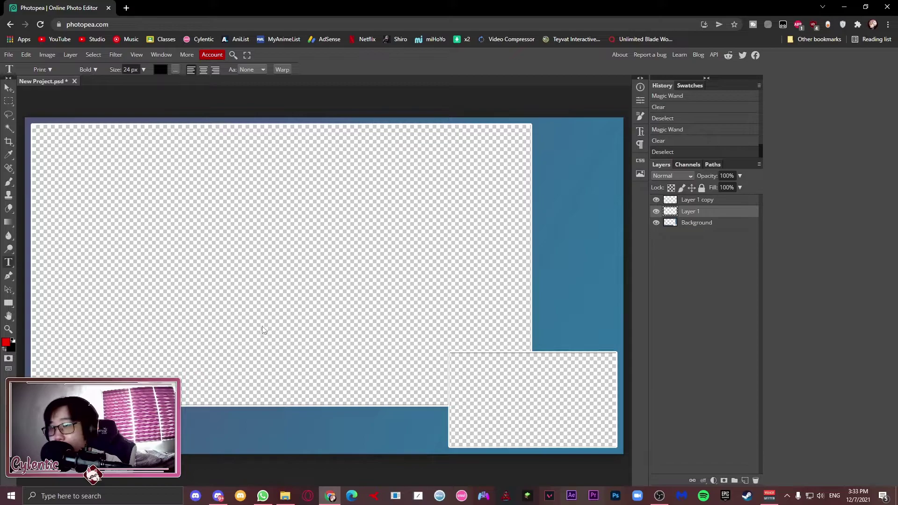
{"action": "left_click", "coordinate": [264, 255]}
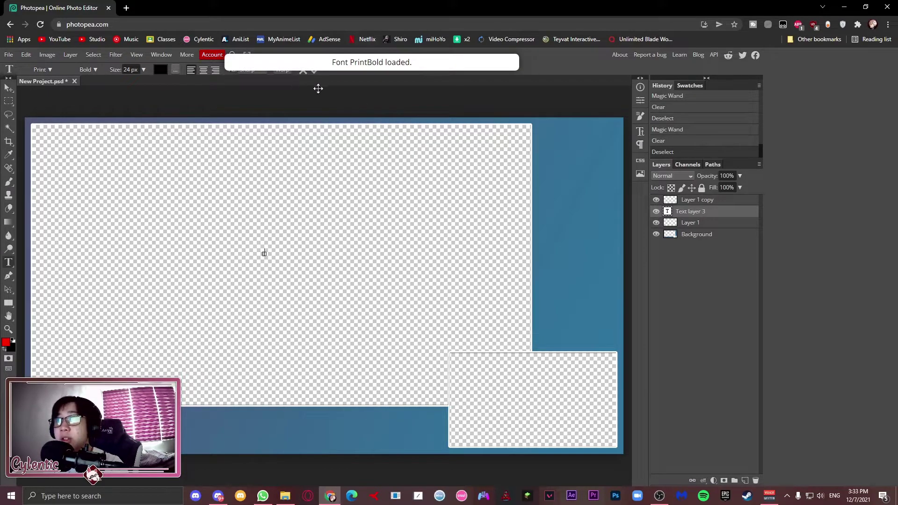
{"action": "type", "text": "Cylen"}
{"action": "key", "text": "BackSpace"}
{"action": "key", "text": "BackSpace"}
{"action": "type", "text": "ntic"}
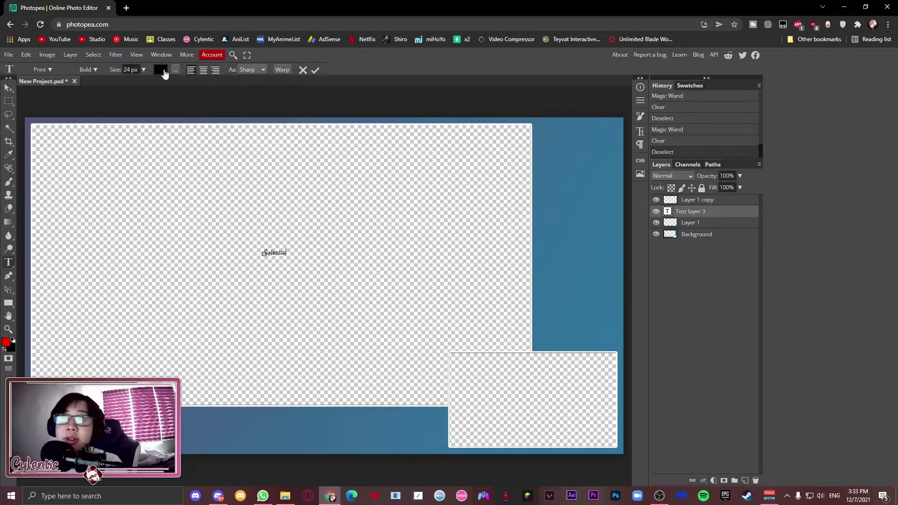
{"action": "left_click", "coordinate": [315, 70]}
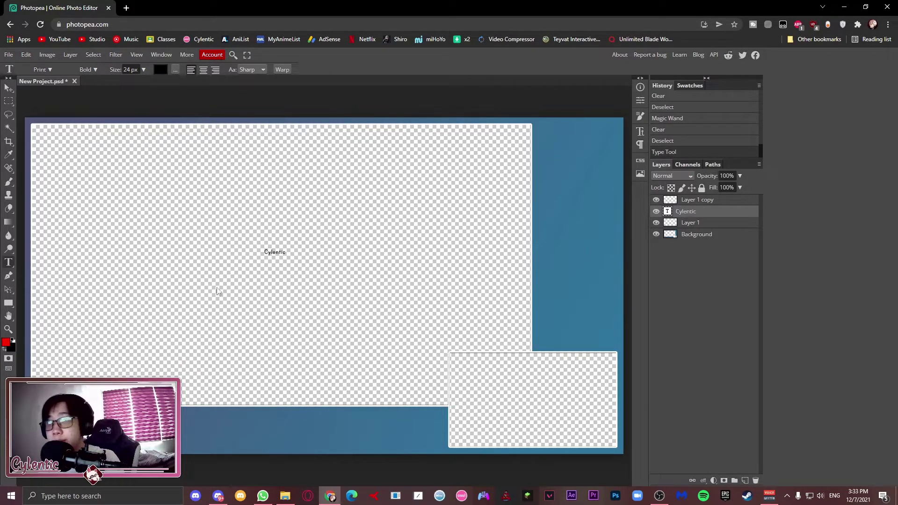
Step: Enlarge the Cylentic text to 150 px and move it into the canvas's lower-left corner beneath the large frame
{"action": "left_click", "coordinate": [143, 69]}
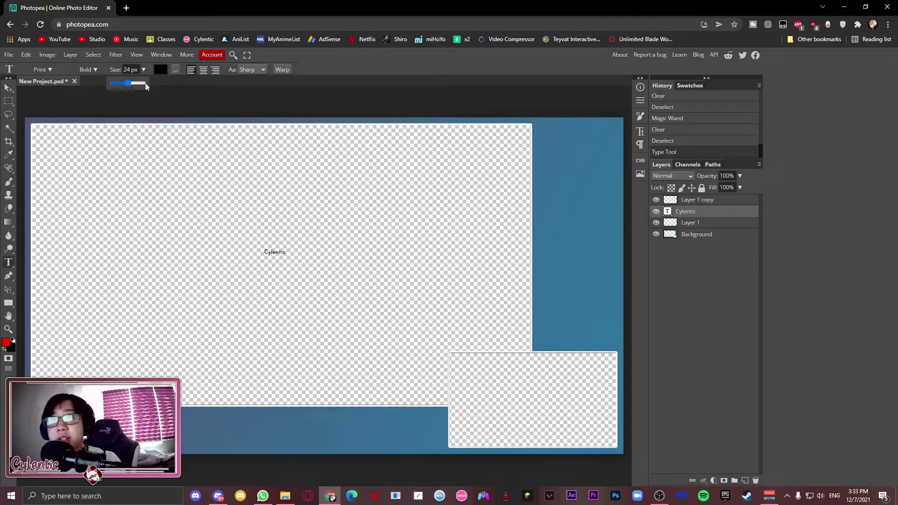
{"action": "left_click_drag", "start_coordinate": [130, 83], "coordinate": [267, 83]}
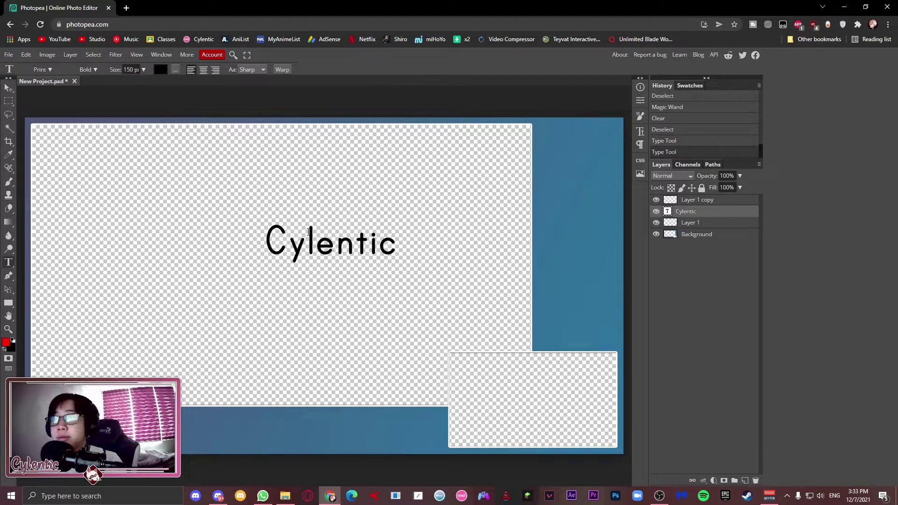
{"action": "key", "text": "v"}
{"action": "left_click_drag", "start_coordinate": [327, 246], "coordinate": [89, 486]}
{"action": "key", "text": "alt+Tab"}
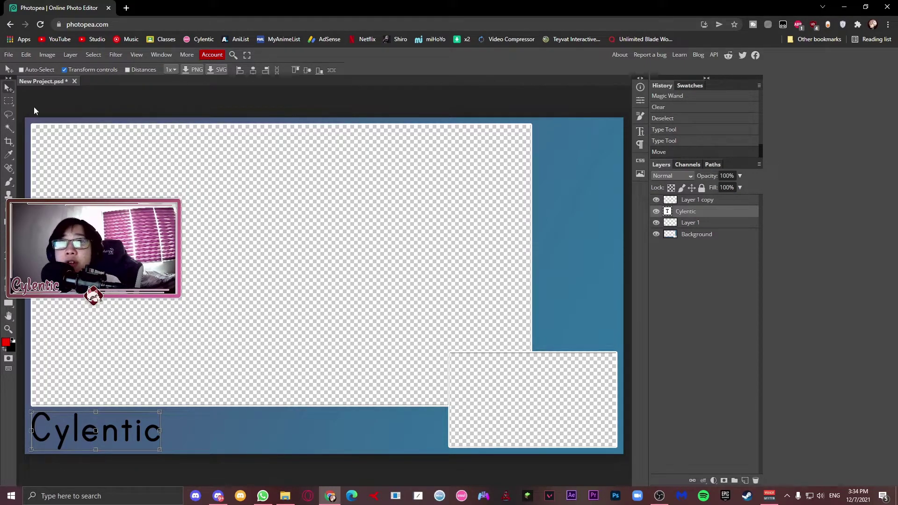
Step: Change the Cylentic text's colour to white (ffffff)
{"action": "key", "text": "t"}
{"action": "left_click", "coordinate": [160, 69]}
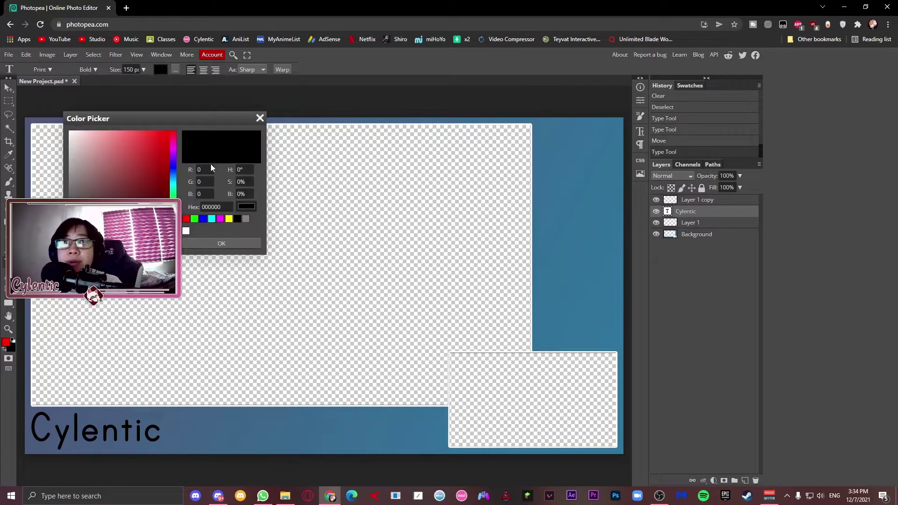
{"action": "left_click", "coordinate": [185, 230]}
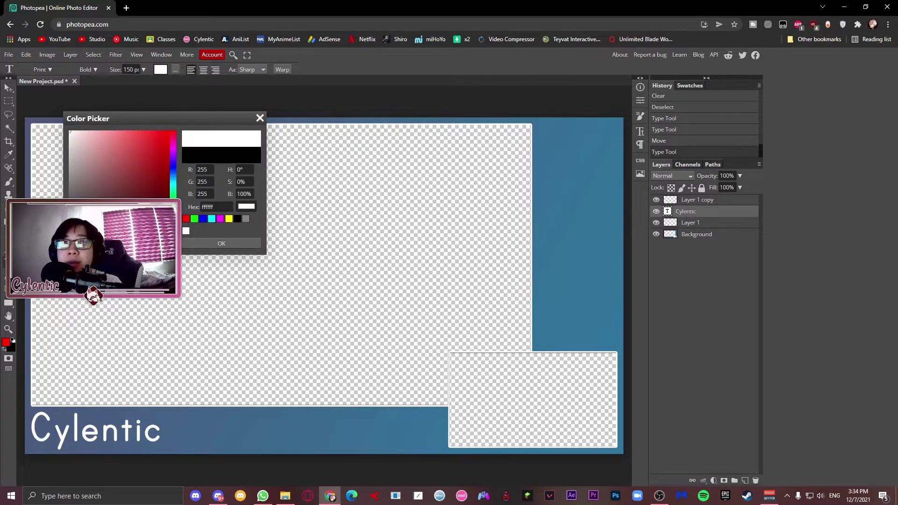
{"action": "left_click", "coordinate": [228, 243]}
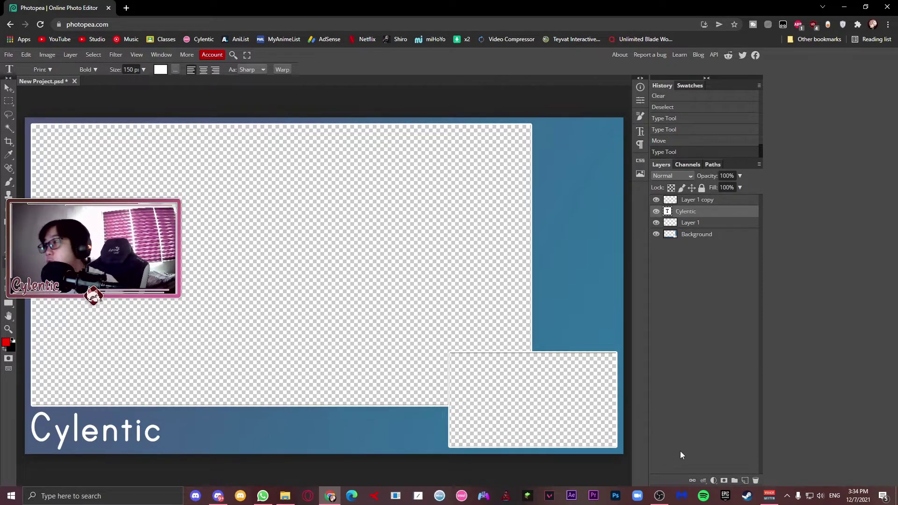
Step: Add a black drop shadow to the Cylentic text with 57% opacity, 7 px distance, 100% spread and 4 px size
{"action": "left_click", "coordinate": [703, 480]}
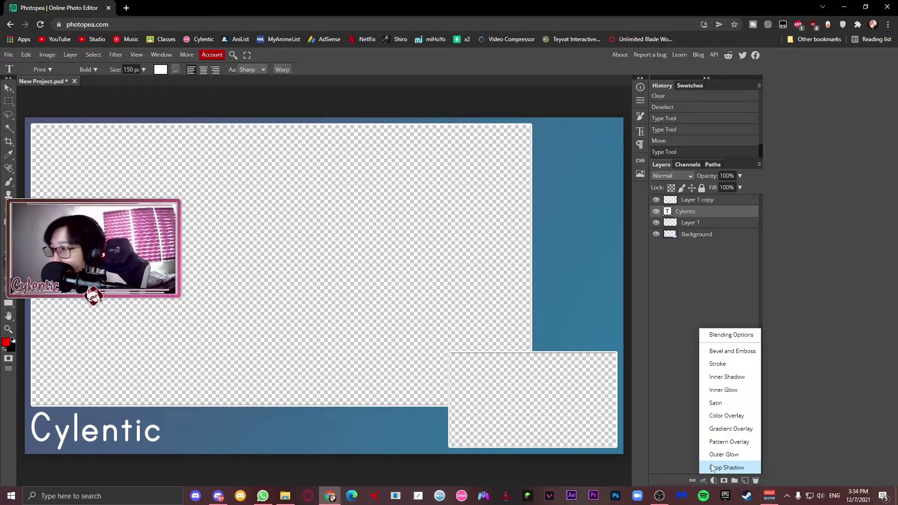
{"action": "left_click", "coordinate": [711, 467]}
{"action": "left_click", "coordinate": [202, 157]}
{"action": "left_click", "coordinate": [197, 167]}
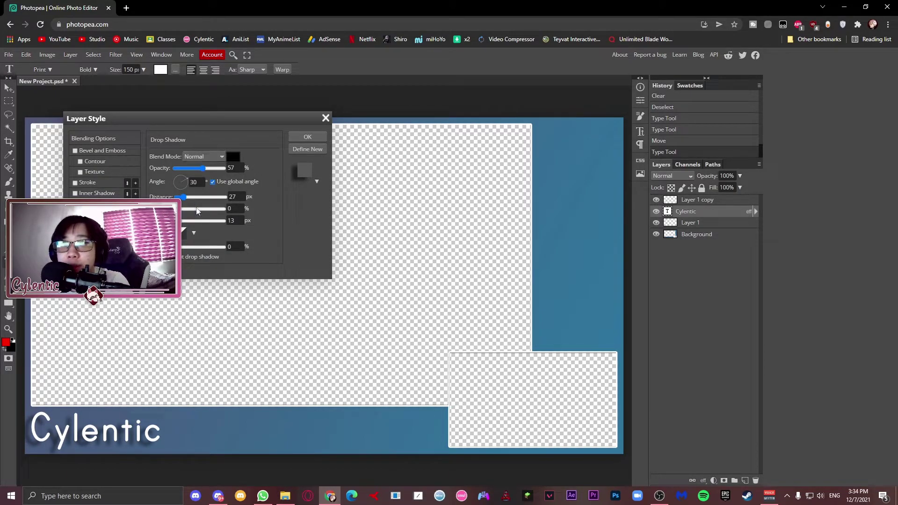
{"action": "left_click_drag", "start_coordinate": [178, 221], "coordinate": [177, 198]}
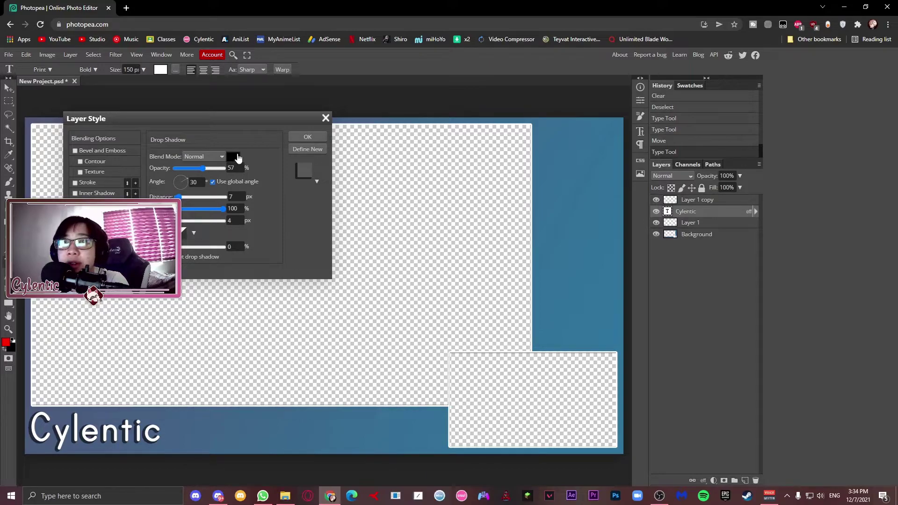
{"action": "left_click", "coordinate": [233, 157]}
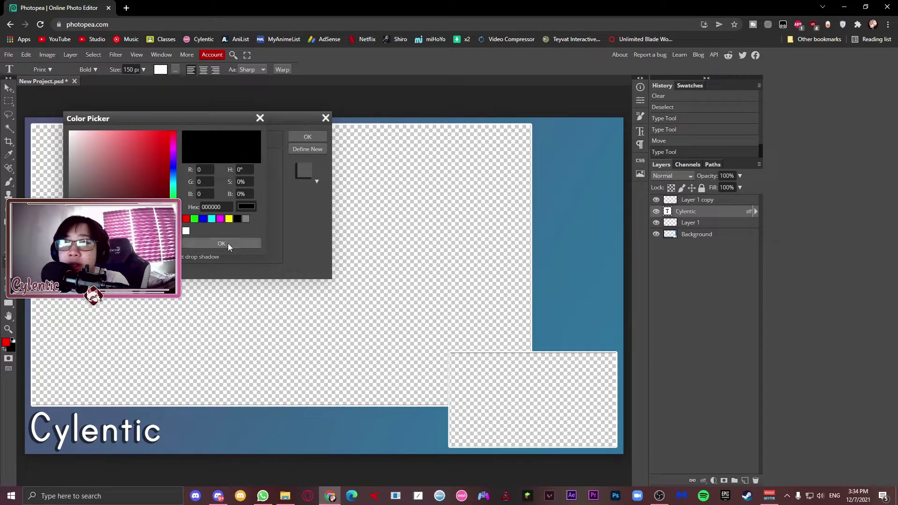
{"action": "left_click", "coordinate": [234, 243]}
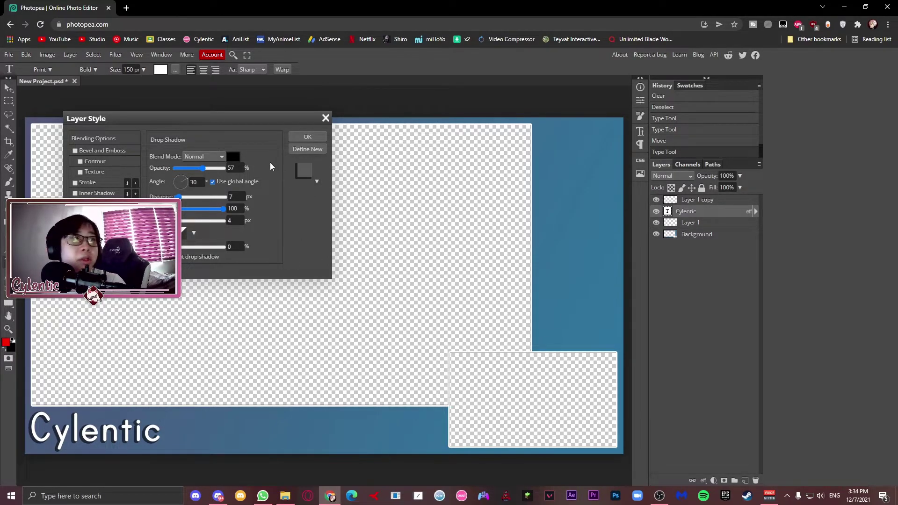
Step: Try red as the Cylentic text's drop shadow colour, and return it to black
{"action": "left_click", "coordinate": [235, 159]}
{"action": "left_click_drag", "start_coordinate": [159, 178], "coordinate": [243, 83]}
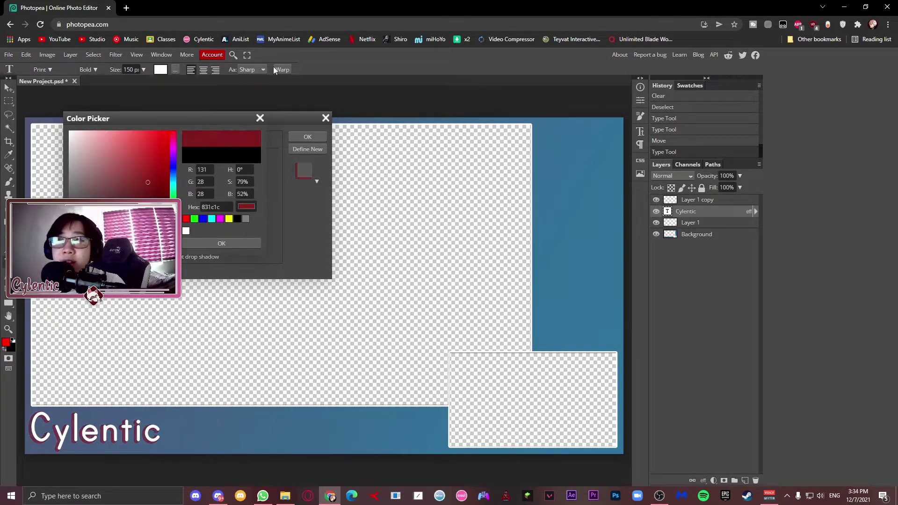
{"action": "left_click", "coordinate": [240, 242]}
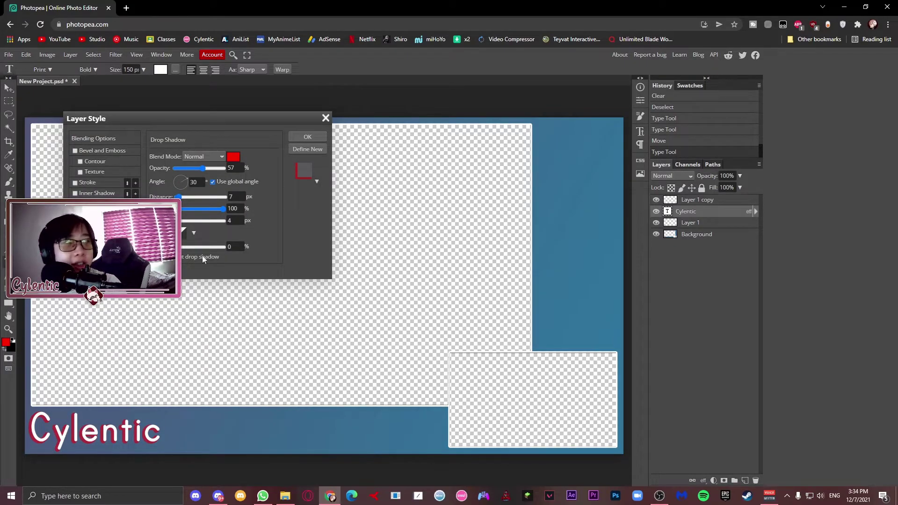
{"action": "left_click", "coordinate": [234, 158]}
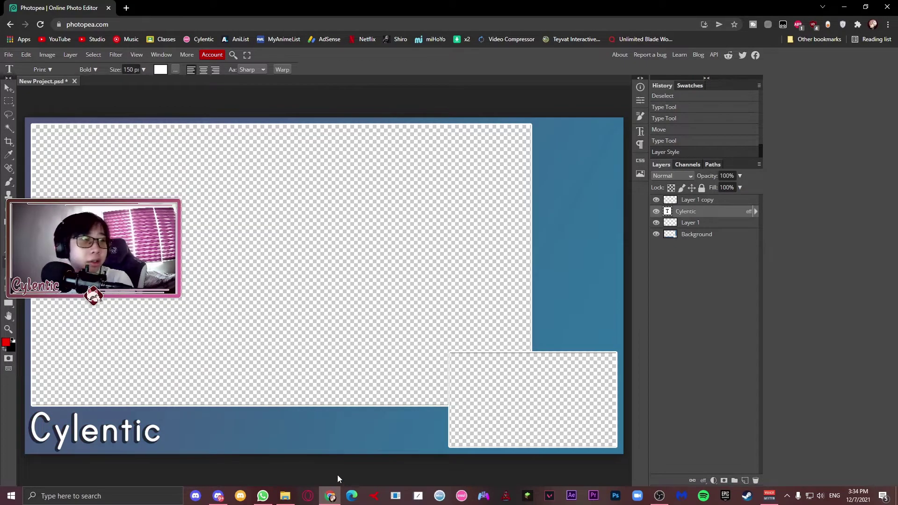
Step: Place the nanami_chiaki render image, shrink it to about 54% and move it over the gradient strip beside the large frame
{"action": "left_click", "coordinate": [284, 496]}
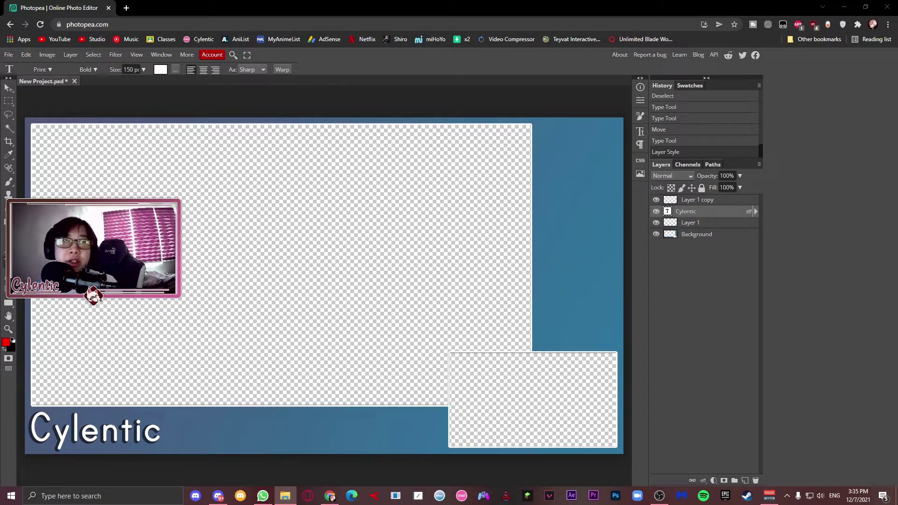
{"action": "left_click_drag", "start_coordinate": [3, 261], "coordinate": [335, 275]}
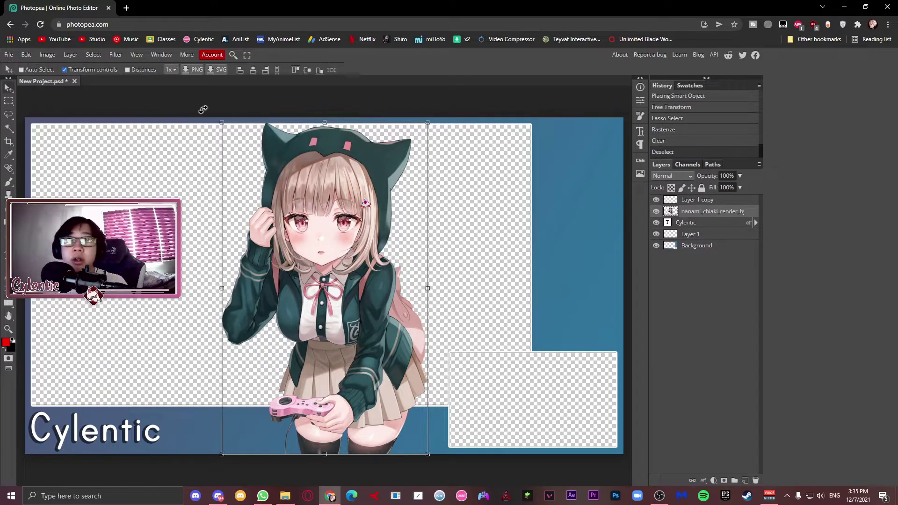
{"action": "left_click_drag", "start_coordinate": [222, 122], "coordinate": [317, 277]}
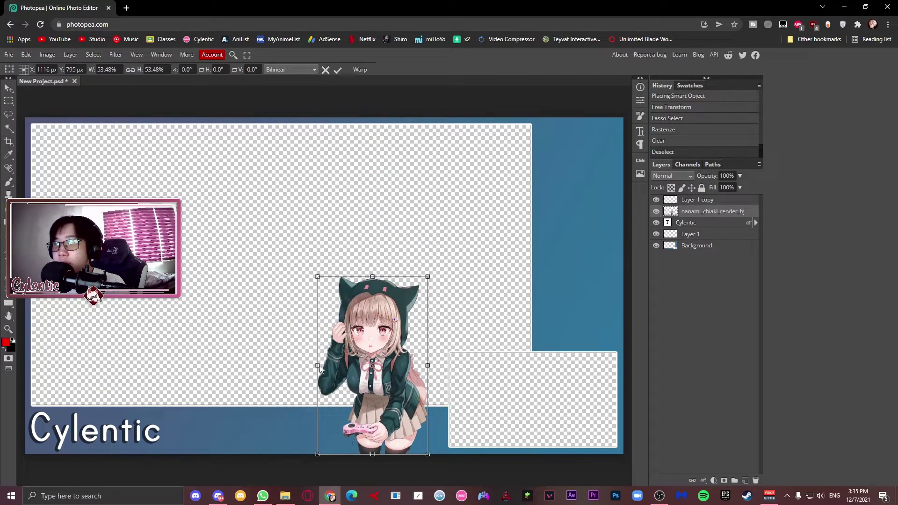
{"action": "left_click_drag", "start_coordinate": [318, 364], "coordinate": [314, 365]}
{"action": "left_click_drag", "start_coordinate": [421, 341], "coordinate": [621, 267]}
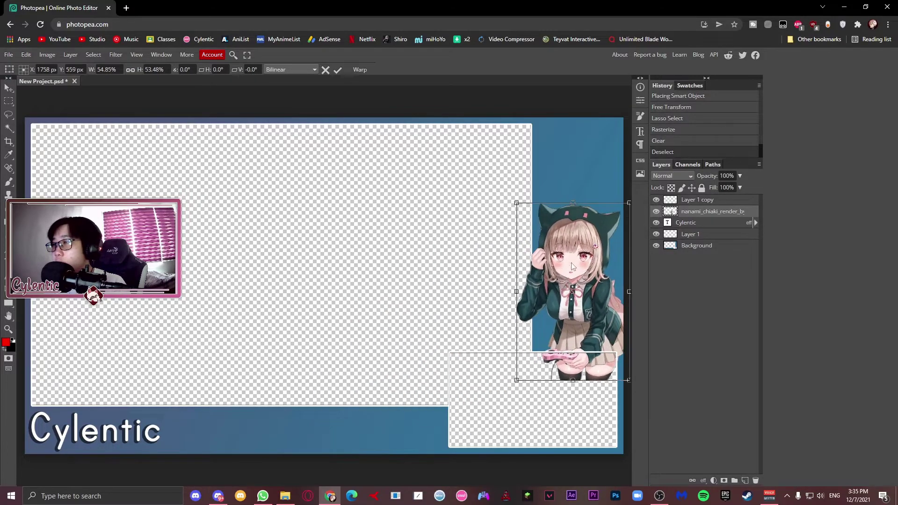
Step: Fit the nanami_chiaki render above the webcam frame at 39.70% width and 38.71% height, and delete its layer
{"action": "left_click_drag", "start_coordinate": [518, 203], "coordinate": [551, 257]}
{"action": "left_click_drag", "start_coordinate": [575, 296], "coordinate": [559, 269]}
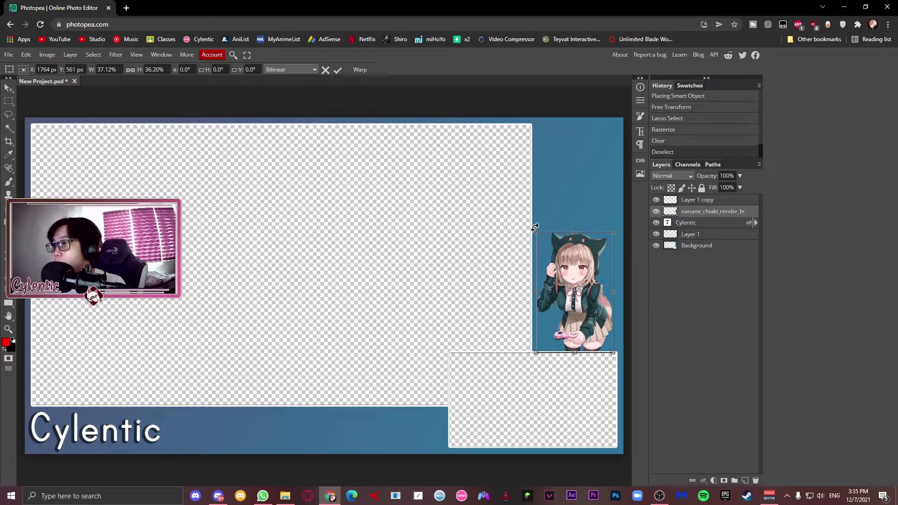
{"action": "left_click_drag", "start_coordinate": [536, 231], "coordinate": [532, 229]}
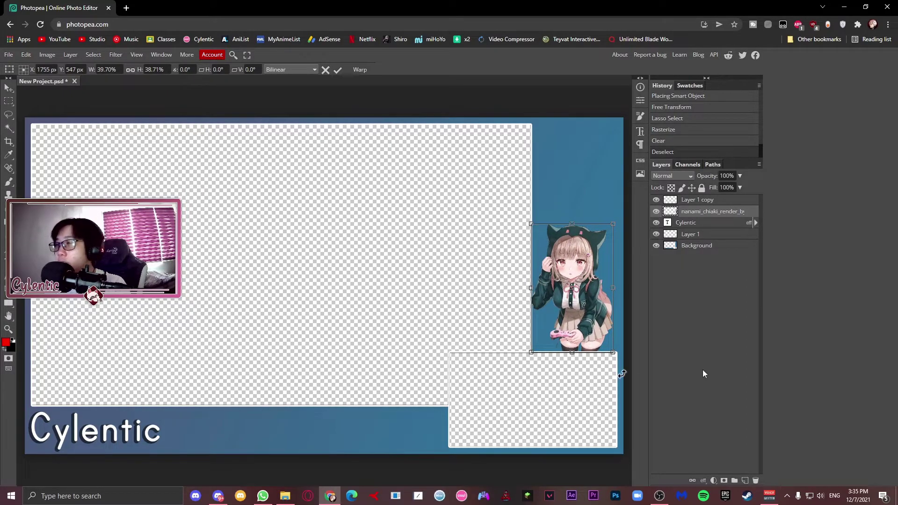
{"action": "key", "text": "Return"}
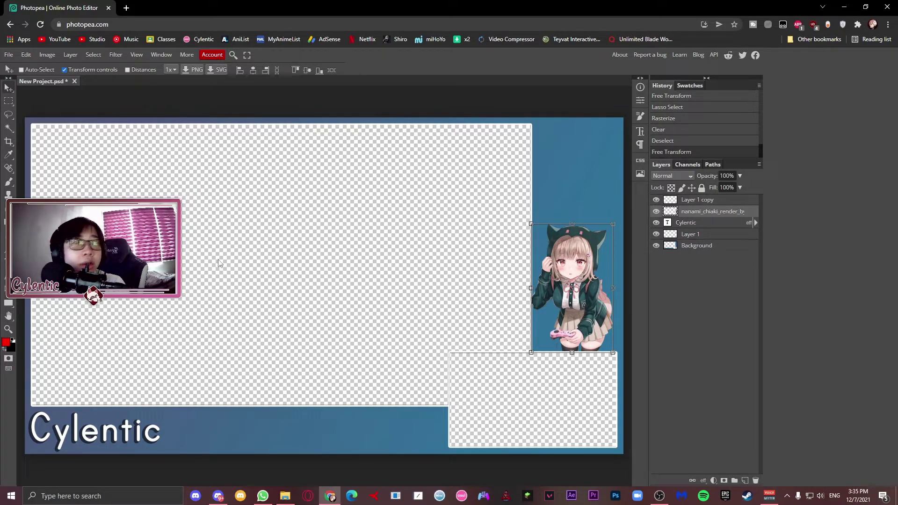
{"action": "key", "text": "Delete"}
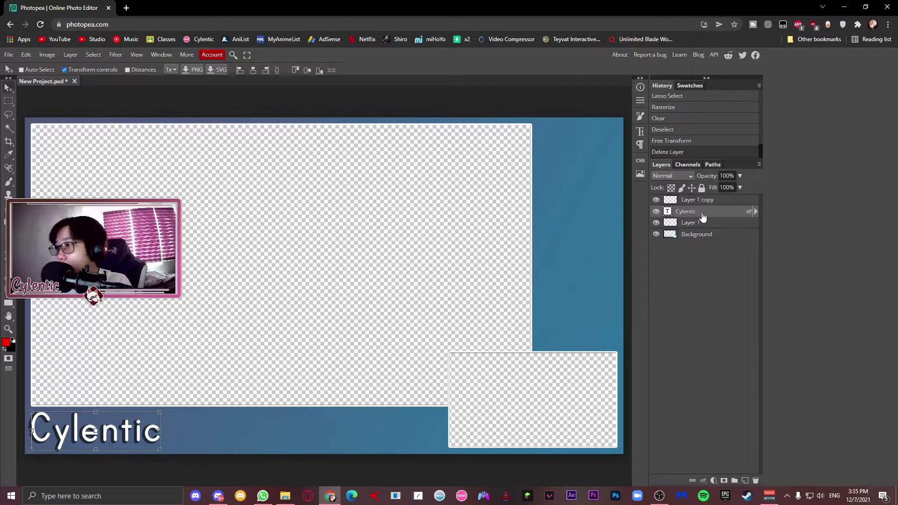
Step: Place the 4686-shiro image at 235.71%, flipped horizontally on the webcam frame's top edge, and move its layer below Layer 1
{"action": "left_click_drag", "start_coordinate": [300, 248], "coordinate": [411, 266]}
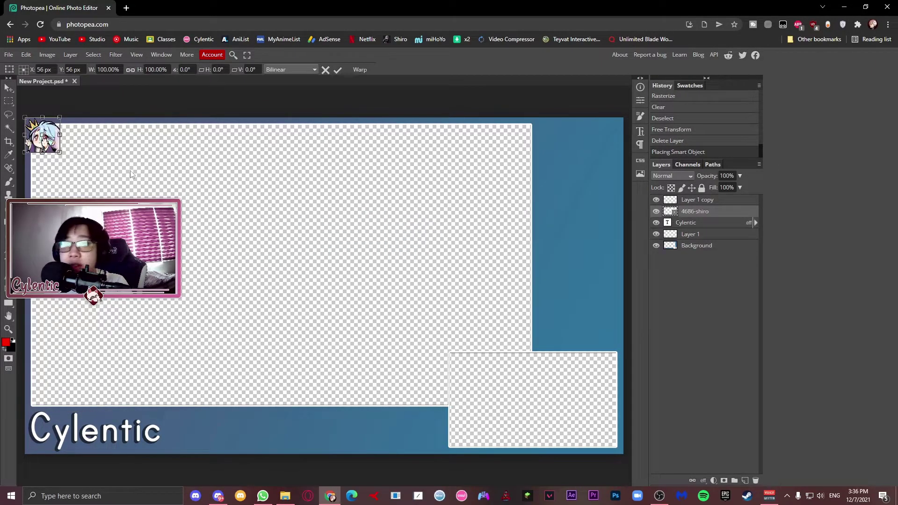
{"action": "left_click_drag", "start_coordinate": [59, 152], "coordinate": [593, 323]}
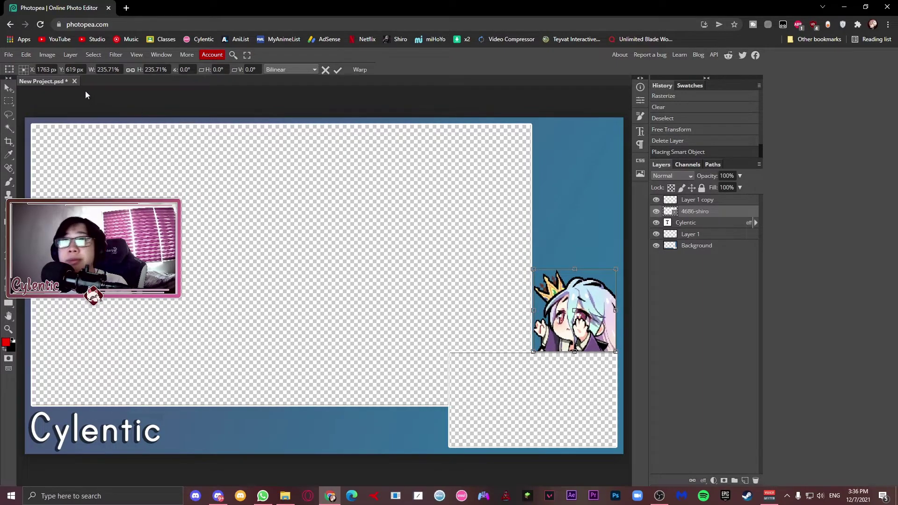
{"action": "left_click", "coordinate": [98, 70]}
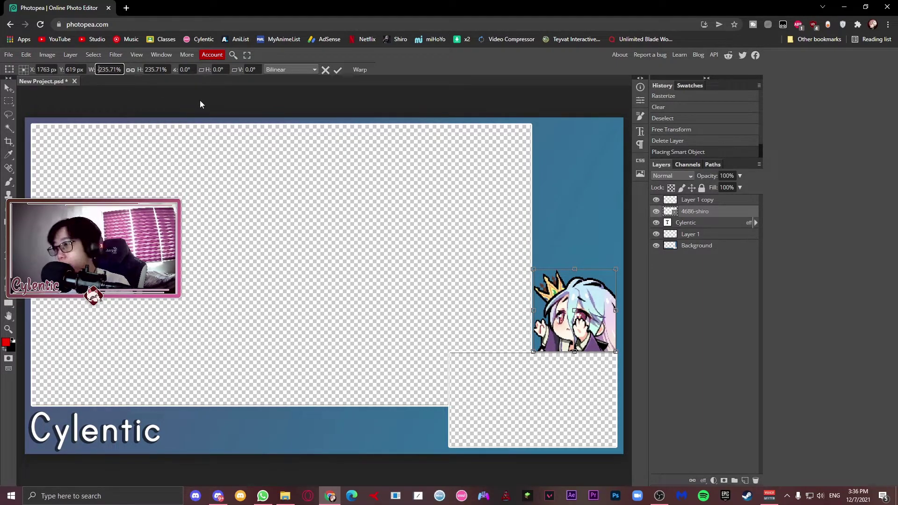
{"action": "key", "text": "Return"}
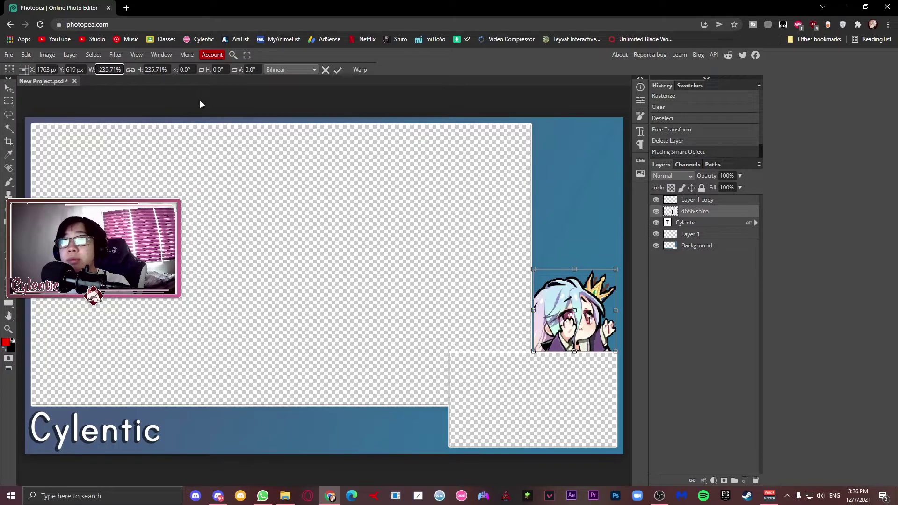
{"action": "left_click_drag", "start_coordinate": [589, 328], "coordinate": [586, 326]}
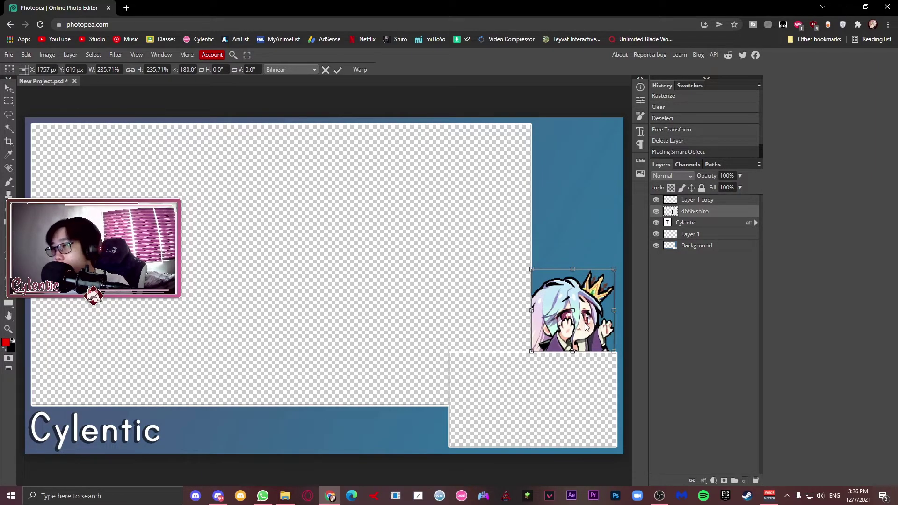
{"action": "left_click", "coordinate": [338, 69]}
{"action": "left_click_drag", "start_coordinate": [679, 220], "coordinate": [685, 236]}
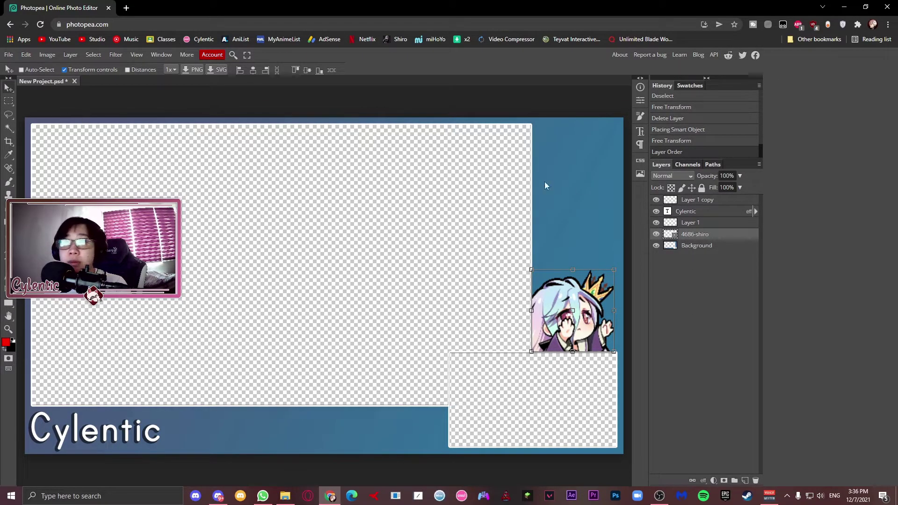
Step: Place the mountain landscape image above the Background layer, stretched to 274.29% width and 139.25% height, along the canvas's bottom edge
{"action": "left_click", "coordinate": [712, 247]}
{"action": "left_click", "coordinate": [708, 236]}
{"action": "left_click", "coordinate": [705, 248]}
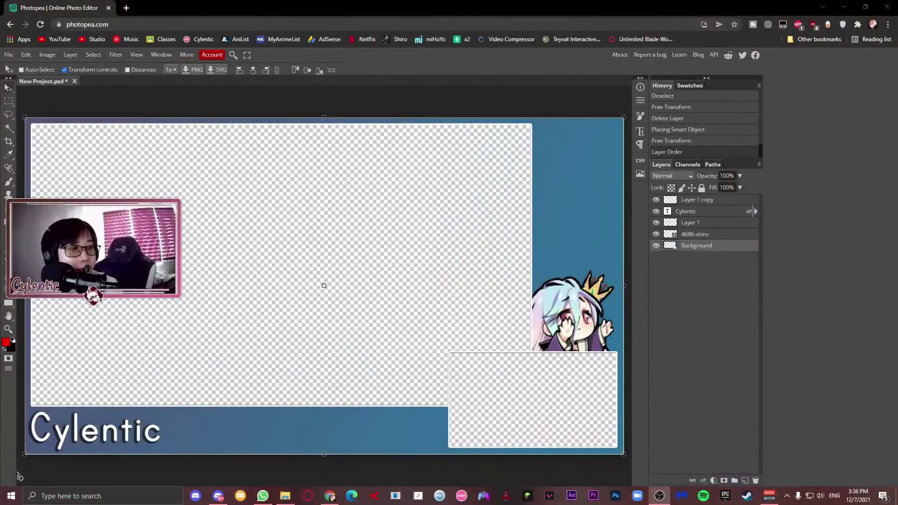
{"action": "left_click_drag", "start_coordinate": [19, 476], "coordinate": [414, 326]}
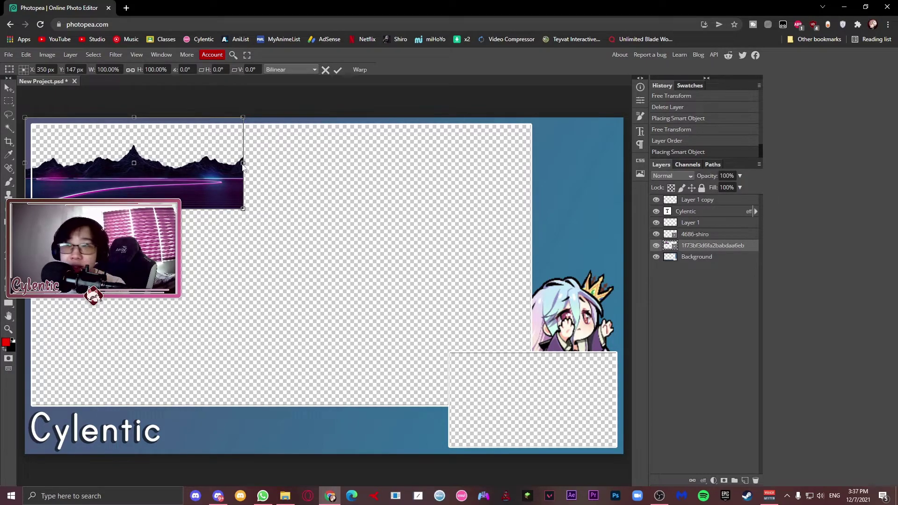
{"action": "left_click_drag", "start_coordinate": [244, 162], "coordinate": [623, 189]}
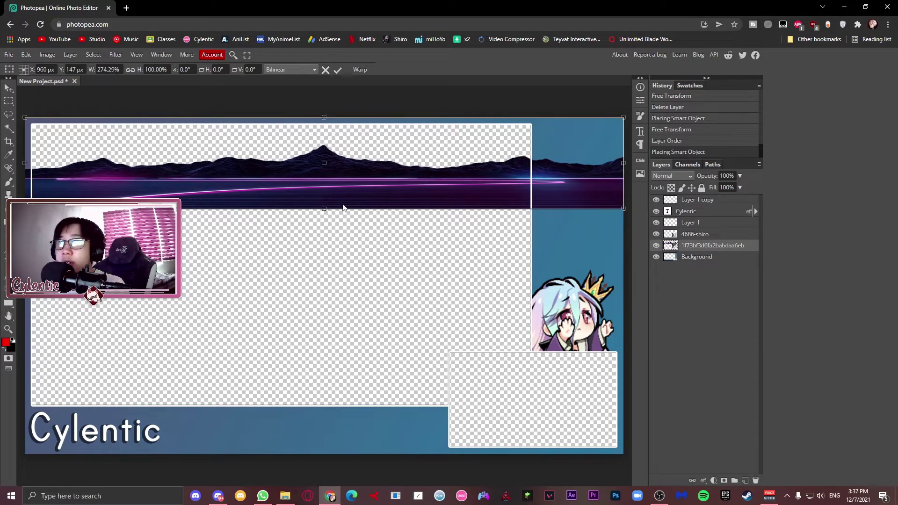
{"action": "left_click_drag", "start_coordinate": [325, 208], "coordinate": [322, 251]}
{"action": "left_click_drag", "start_coordinate": [428, 225], "coordinate": [427, 450]}
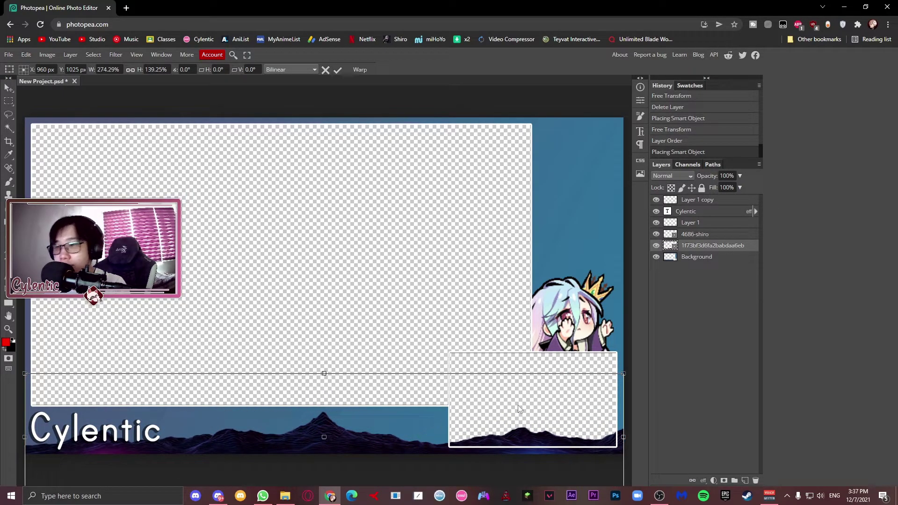
{"action": "key", "text": "Return"}
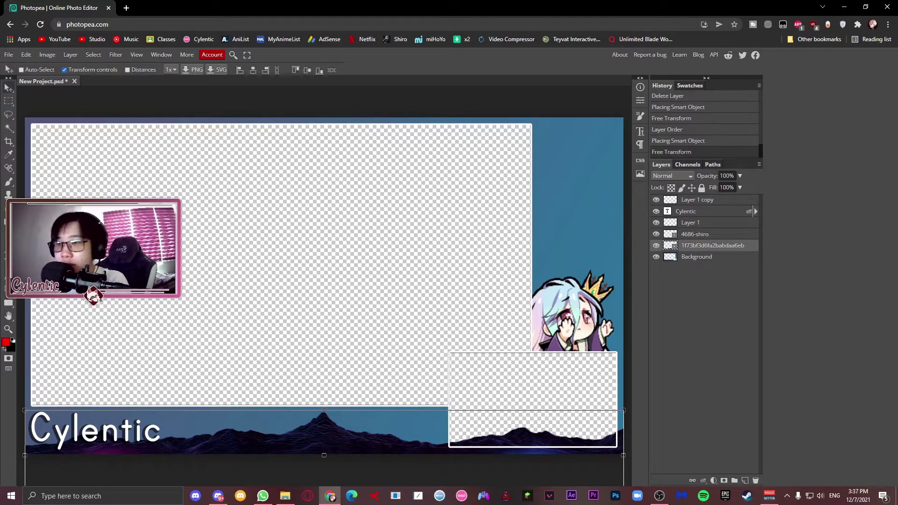
Step: Rasterize the mountain layer and add a pale grey-blue Color Overlay at 100% opacity
{"action": "right_click", "coordinate": [713, 247]}
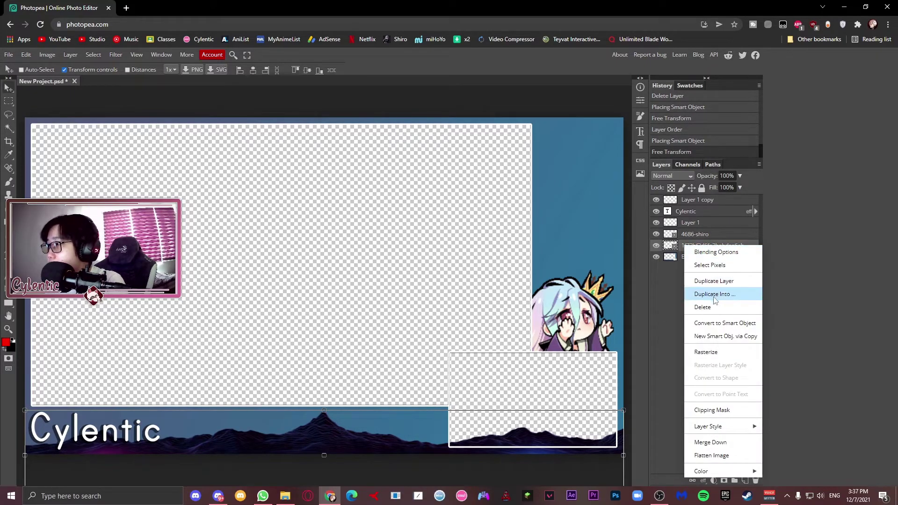
{"action": "left_click", "coordinate": [715, 353]}
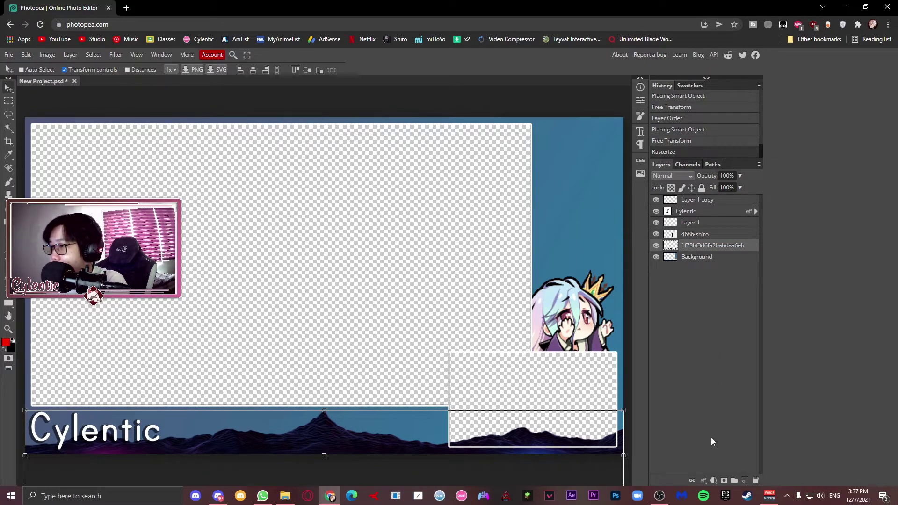
{"action": "left_click", "coordinate": [703, 480]}
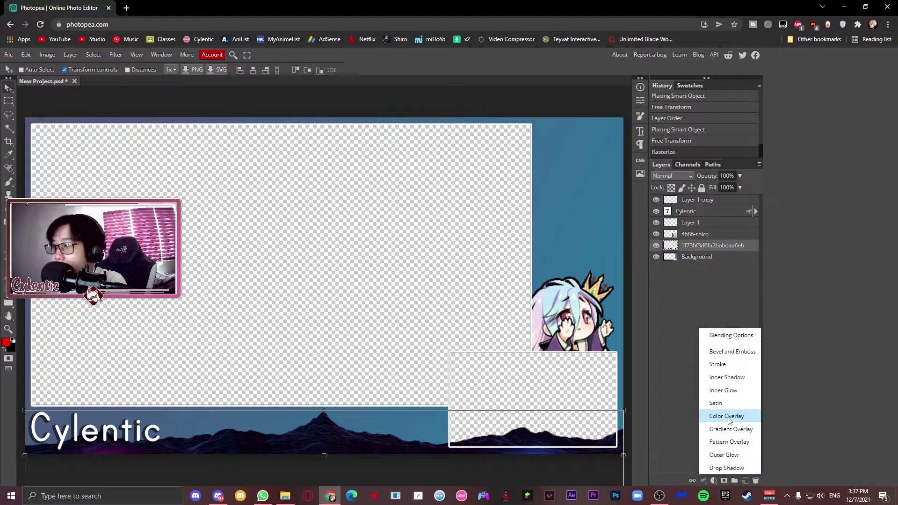
{"action": "left_click", "coordinate": [727, 416]}
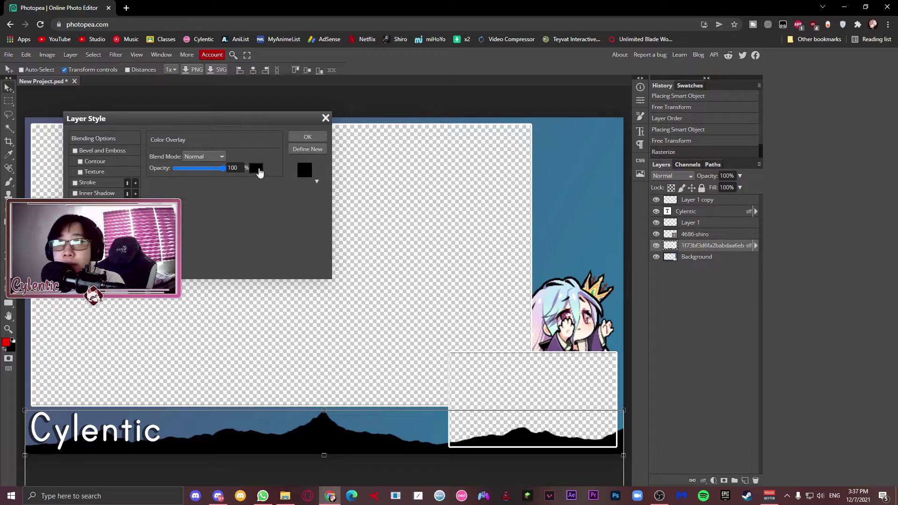
{"action": "left_click", "coordinate": [256, 167]}
{"action": "left_click", "coordinate": [521, 158]}
{"action": "left_click_drag", "start_coordinate": [137, 178], "coordinate": [105, 161]}
{"action": "left_click_drag", "start_coordinate": [99, 156], "coordinate": [80, 157]}
{"action": "left_click", "coordinate": [233, 243]}
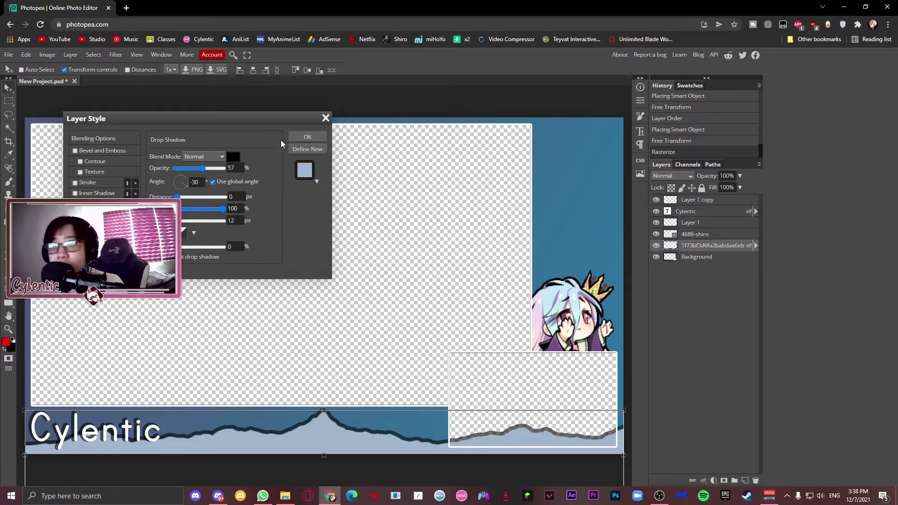
Step: Apply the mountain layer's black drop shadow at 57% opacity, 0 px distance and 12 px size, and rasterize its layer style
{"action": "left_click", "coordinate": [302, 136]}
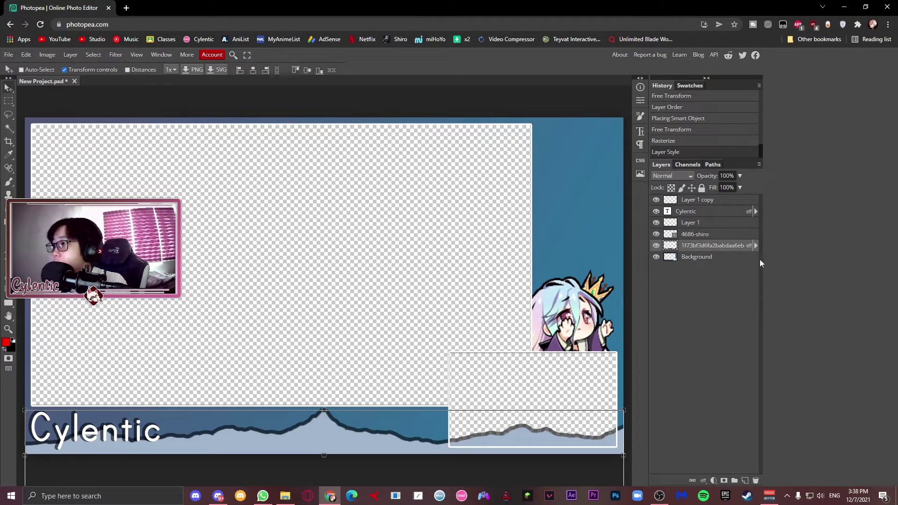
{"action": "right_click", "coordinate": [704, 245]}
{"action": "left_click", "coordinate": [717, 364]}
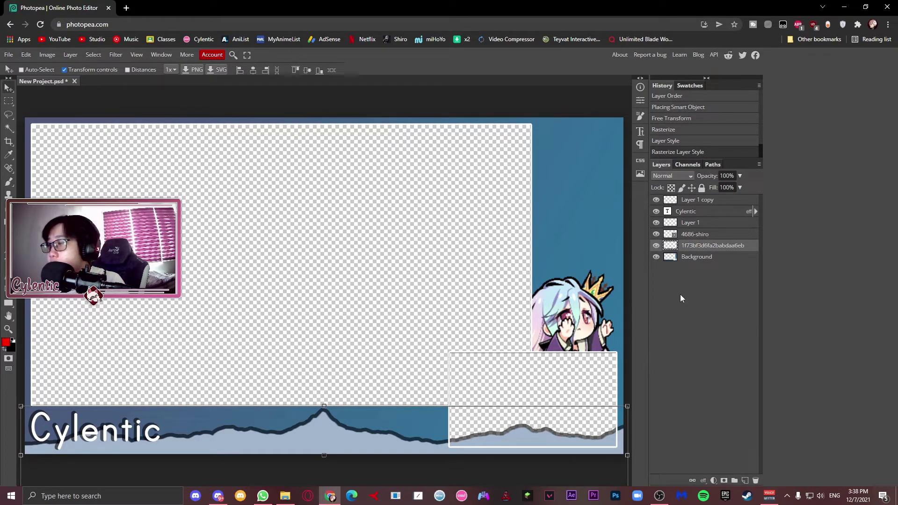
Step: Select the transparent frame area of the Background layer with the Magic Wand, clear the mountain layer inside it, and deselect
{"action": "left_click", "coordinate": [704, 225]}
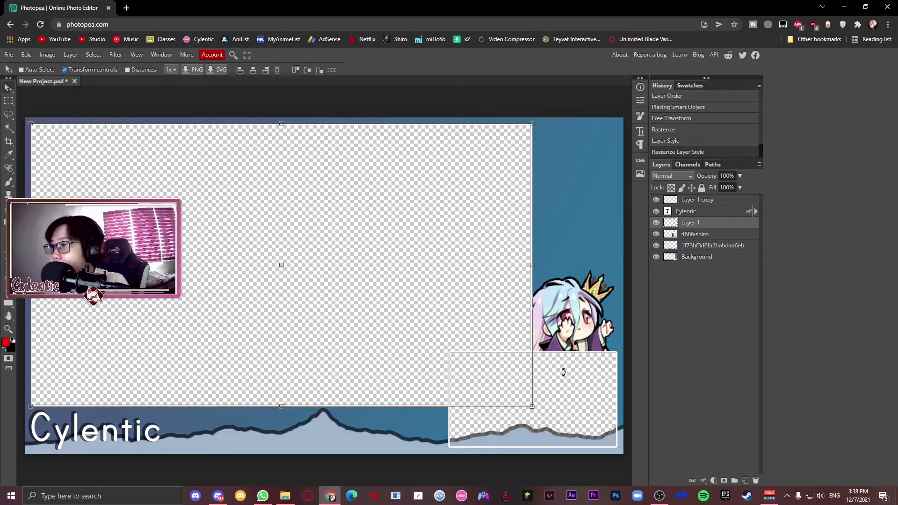
{"action": "left_click", "coordinate": [711, 262]}
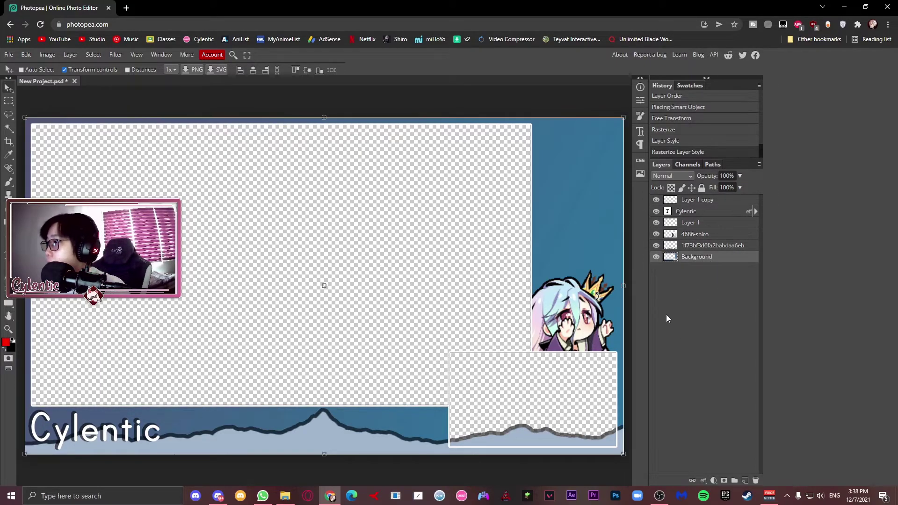
{"action": "left_click", "coordinate": [9, 130]}
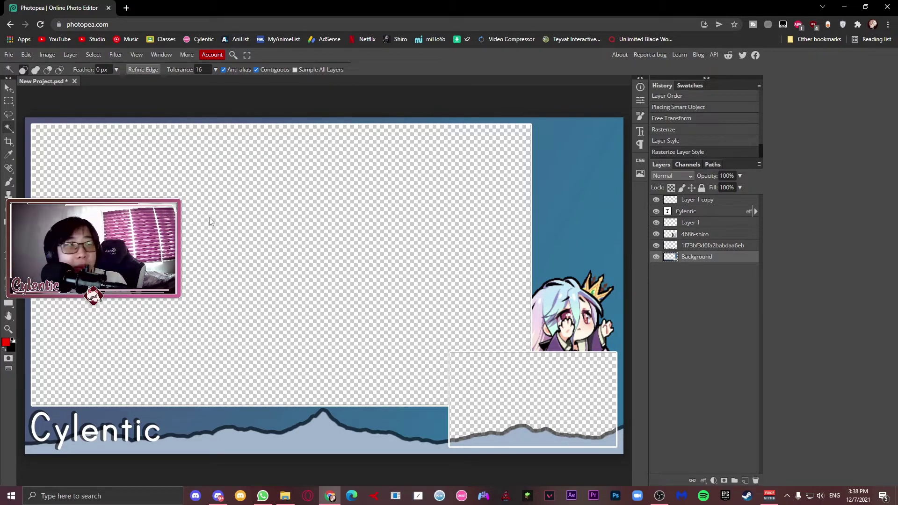
{"action": "left_click", "coordinate": [358, 280]}
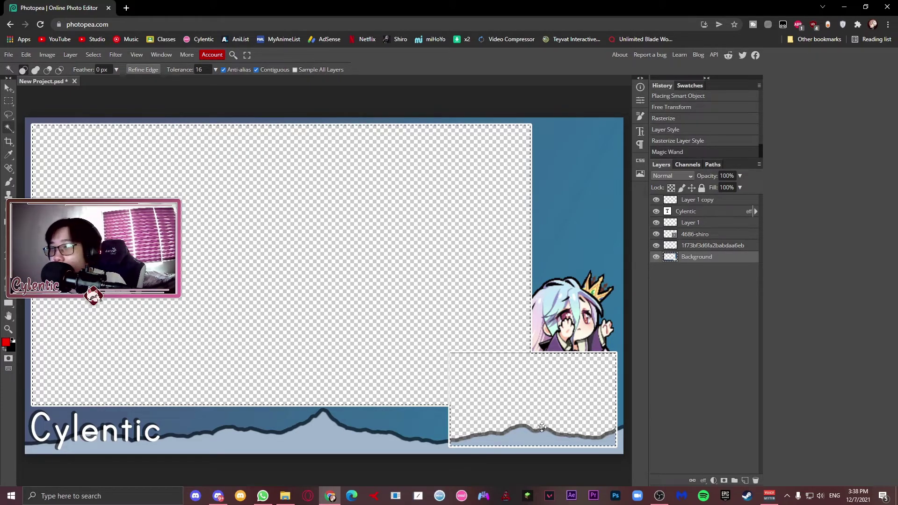
{"action": "left_click", "coordinate": [714, 248]}
{"action": "key", "text": "Delete"}
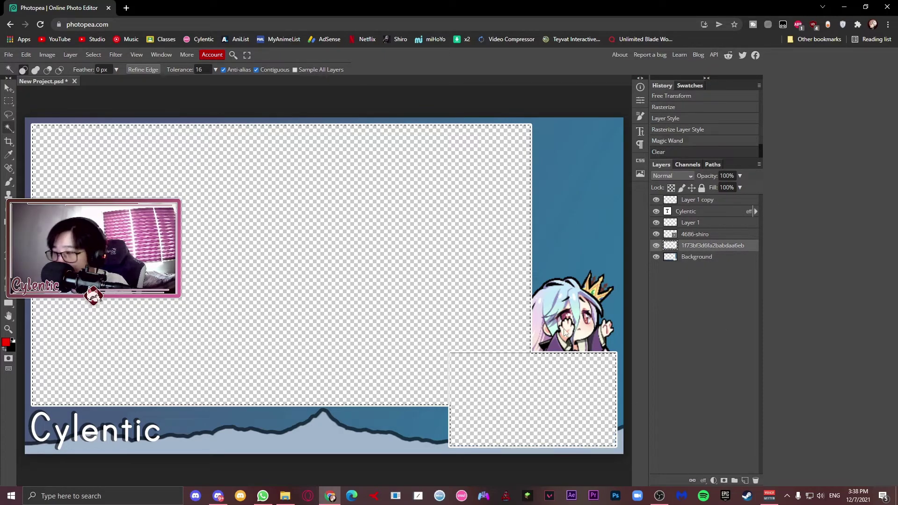
{"action": "key", "text": "ctrl+d"}
Step: Change the Cylentic text's drop shadow to the mountain outline's dark blue (1b2c3b), leaving Stroke turned off
{"action": "left_click", "coordinate": [687, 211]}
{"action": "left_click", "coordinate": [703, 481]}
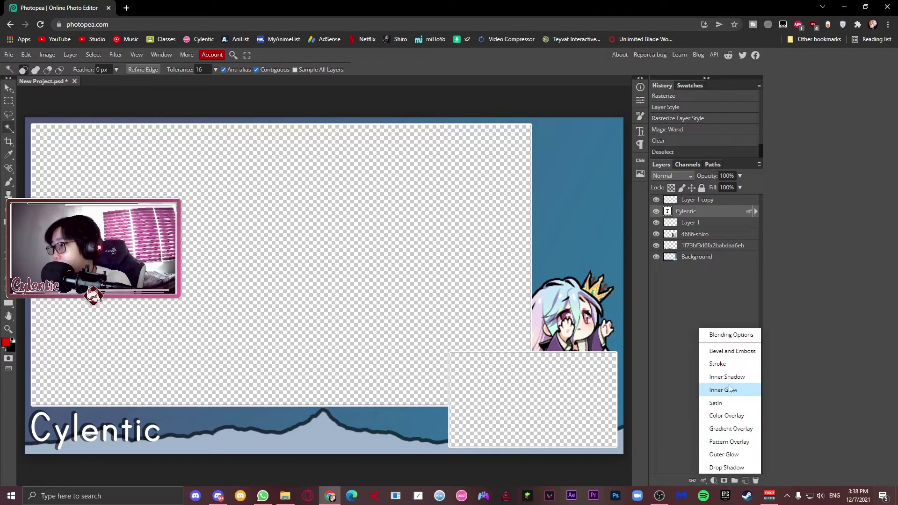
{"action": "left_click", "coordinate": [727, 363]}
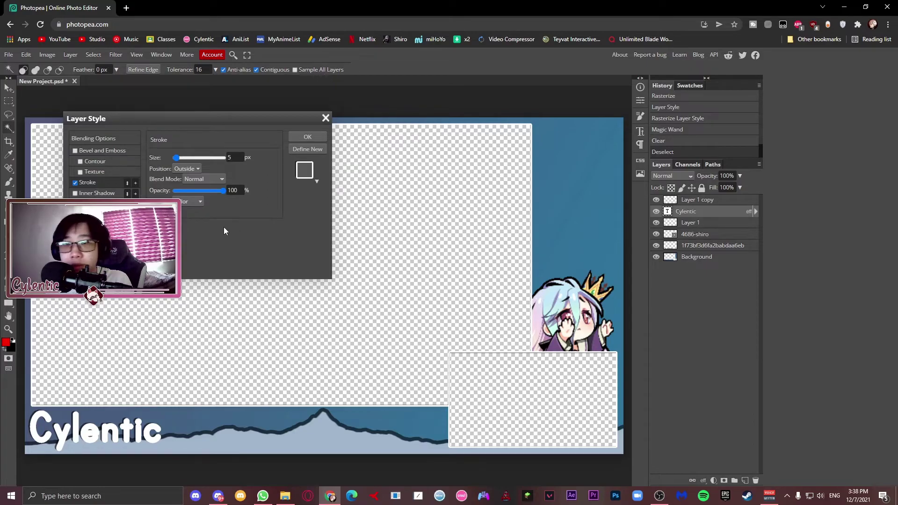
{"action": "left_click", "coordinate": [75, 183]}
{"action": "left_click", "coordinate": [95, 269]}
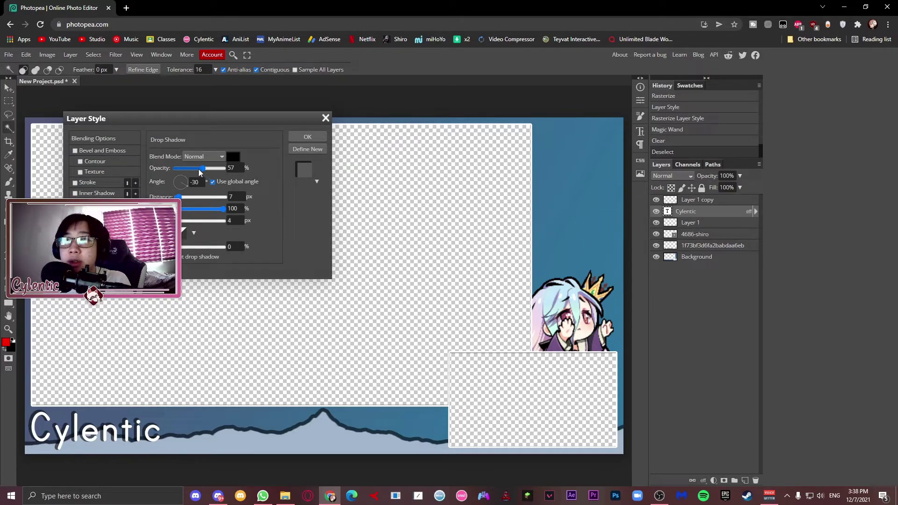
{"action": "left_click", "coordinate": [233, 156]}
{"action": "left_click", "coordinate": [221, 428]}
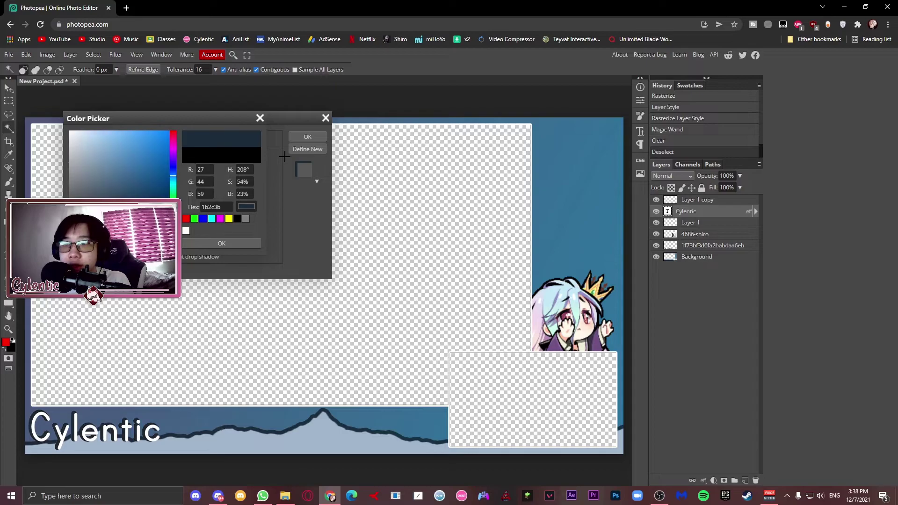
{"action": "left_click", "coordinate": [255, 243]}
{"action": "left_click", "coordinate": [304, 139]}
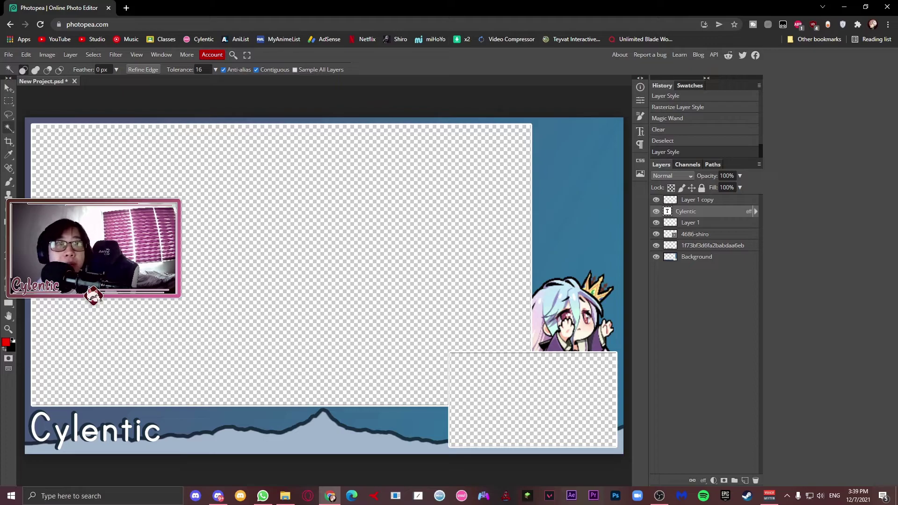
{"action": "key", "text": "alt+Tab"}
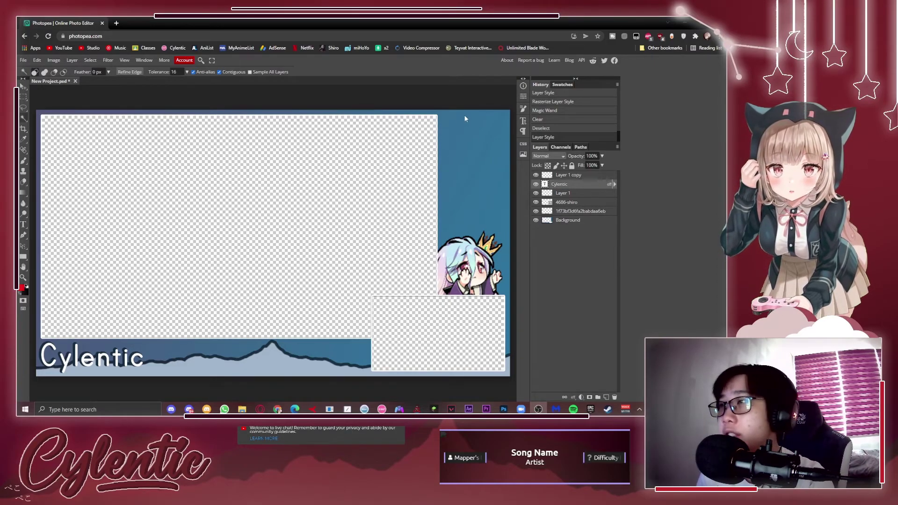
{"action": "left_click", "coordinate": [463, 170]}
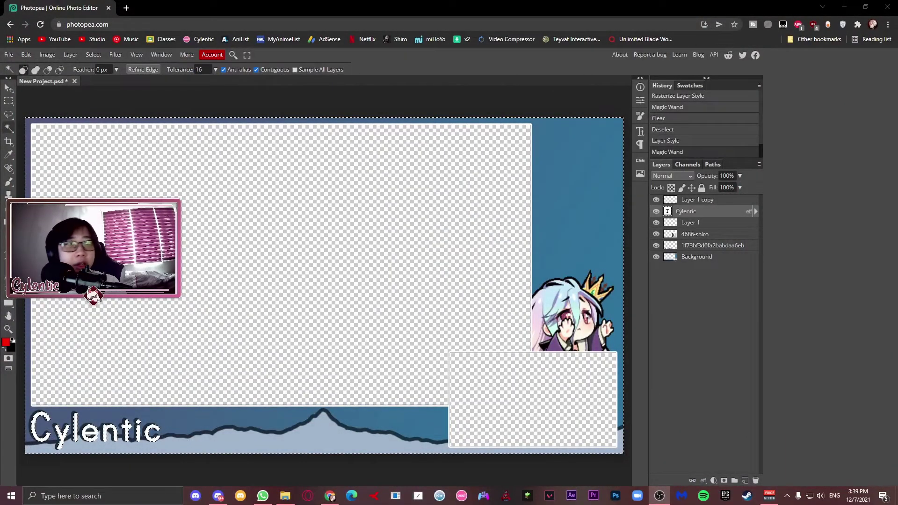
{"action": "left_click", "coordinate": [714, 348]}
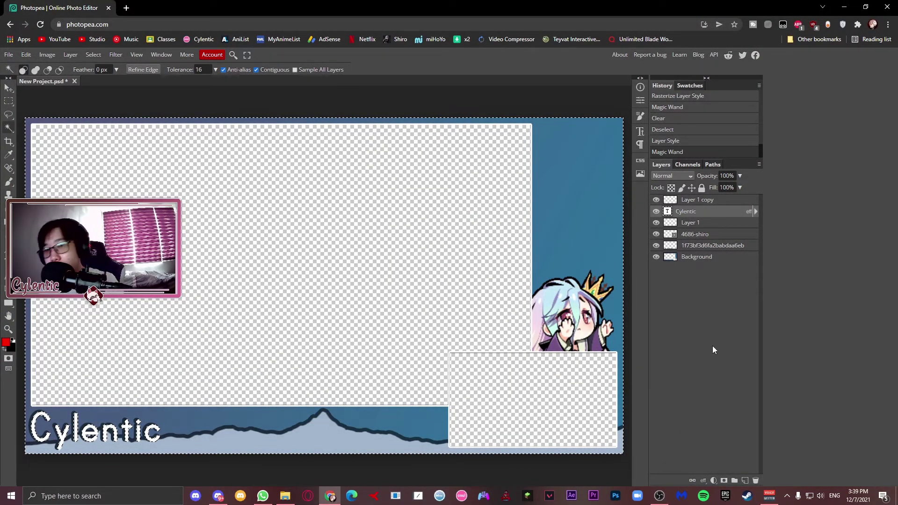
{"action": "key", "text": "ctrl+d"}
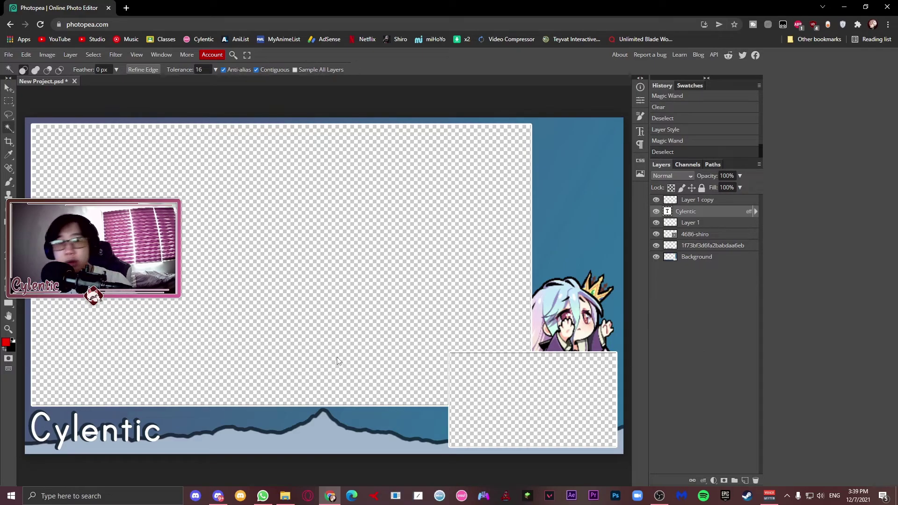
{"action": "key", "text": "alt+Tab"}
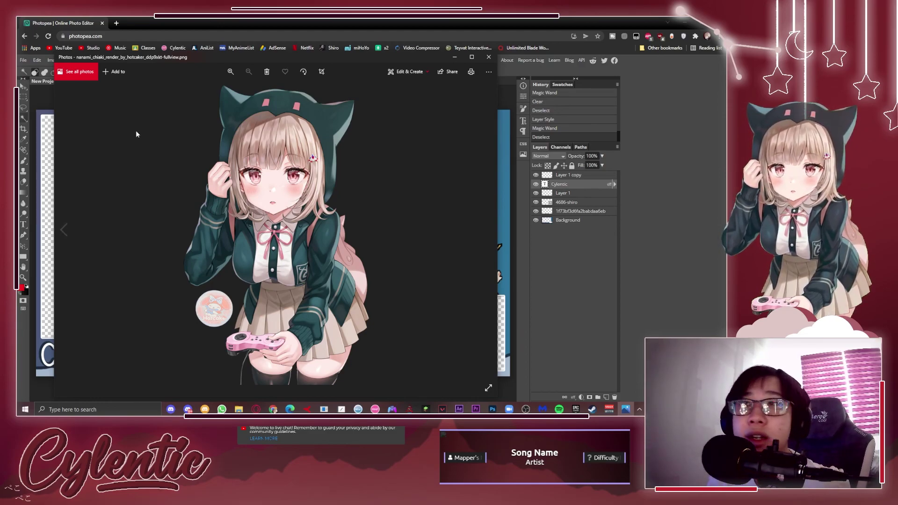
{"action": "left_click", "coordinate": [488, 57]}
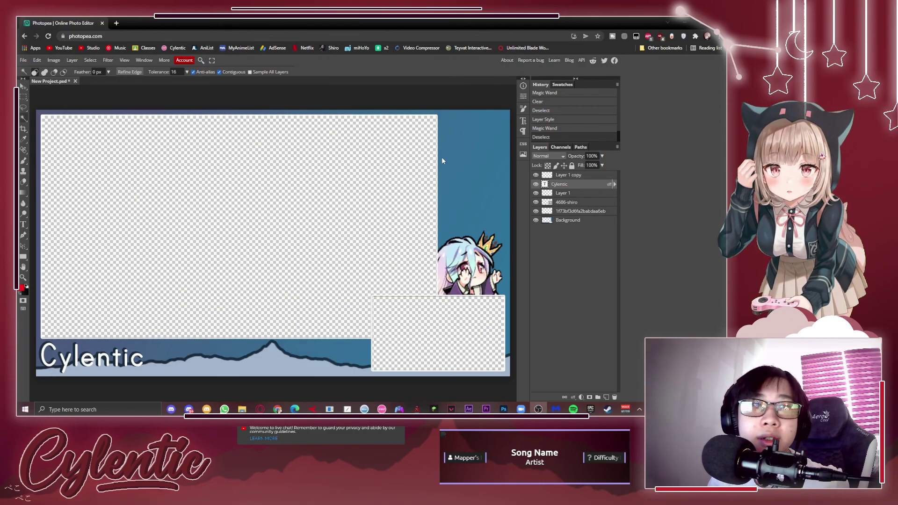